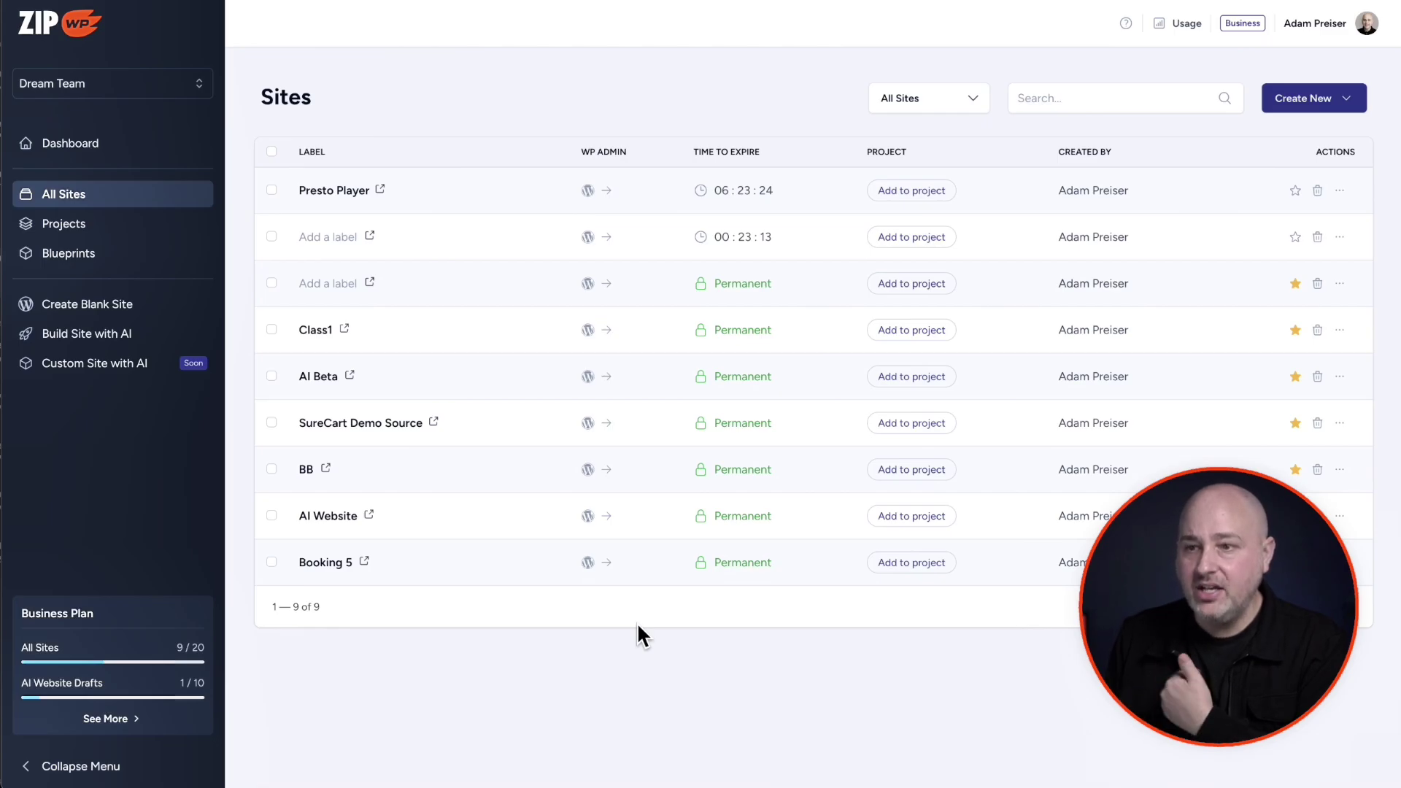
- Create a blank ZipWP site labelled 'Boilerplate Website' and log in to its WordPress admin
left_click(126, 315)
left_click(701, 385)
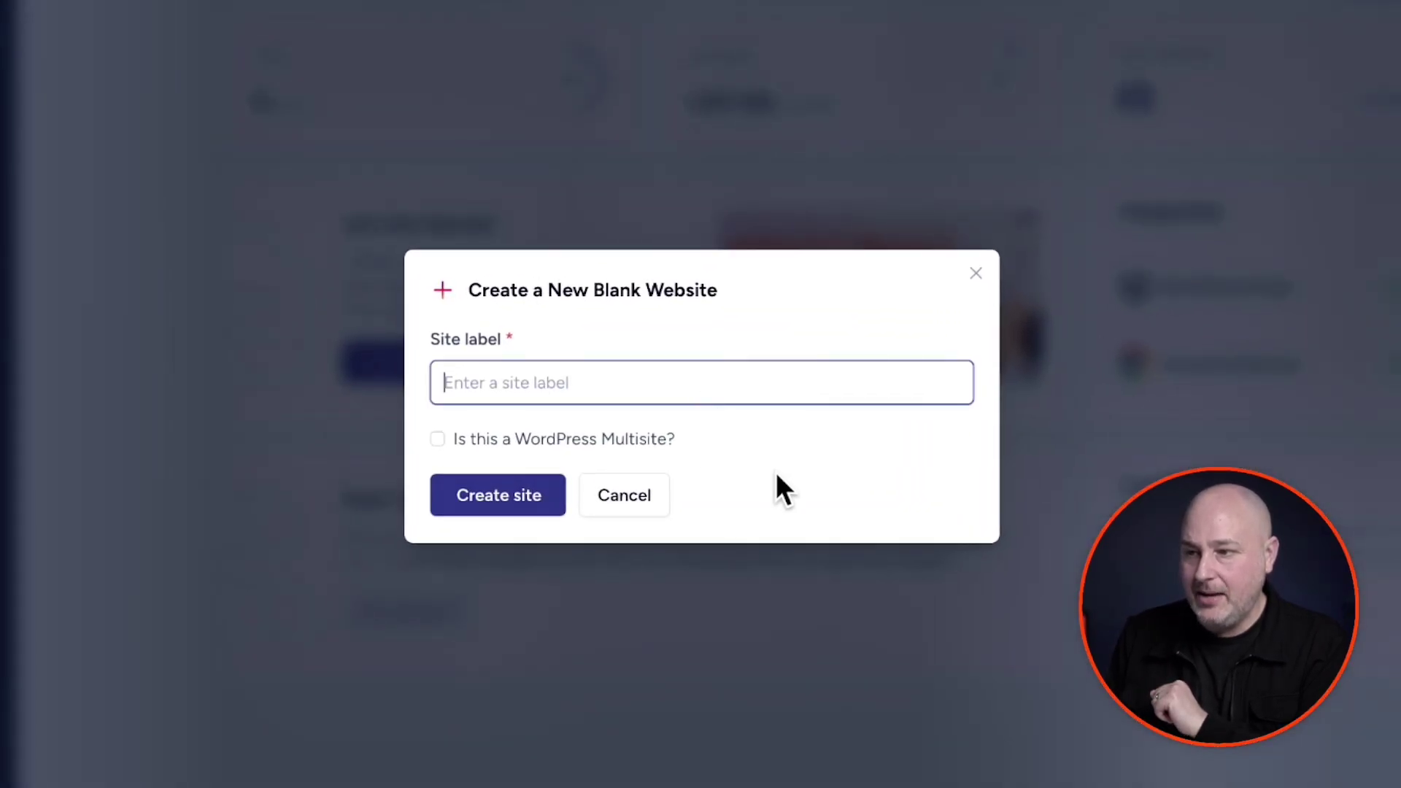
type("Boilerplate Website")
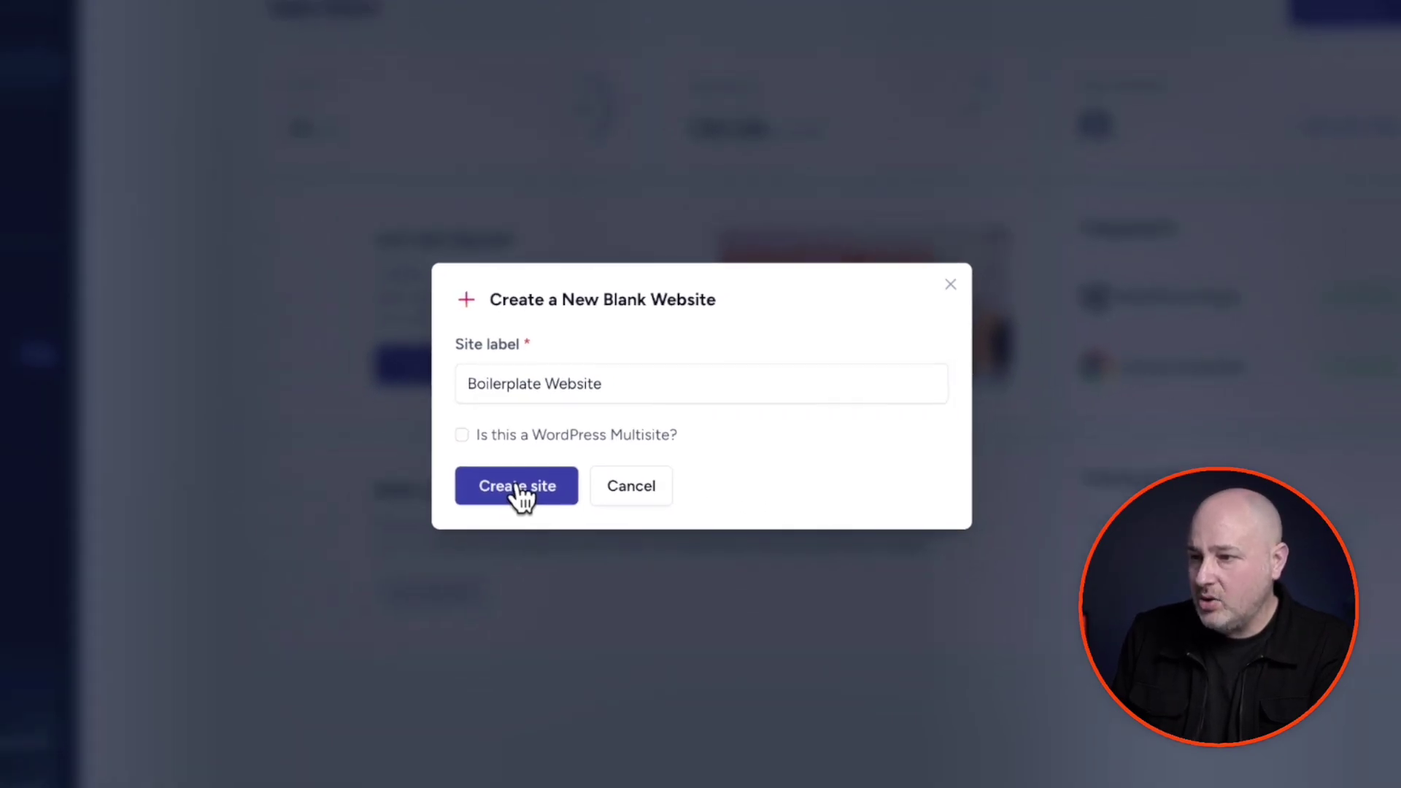
left_click(519, 488)
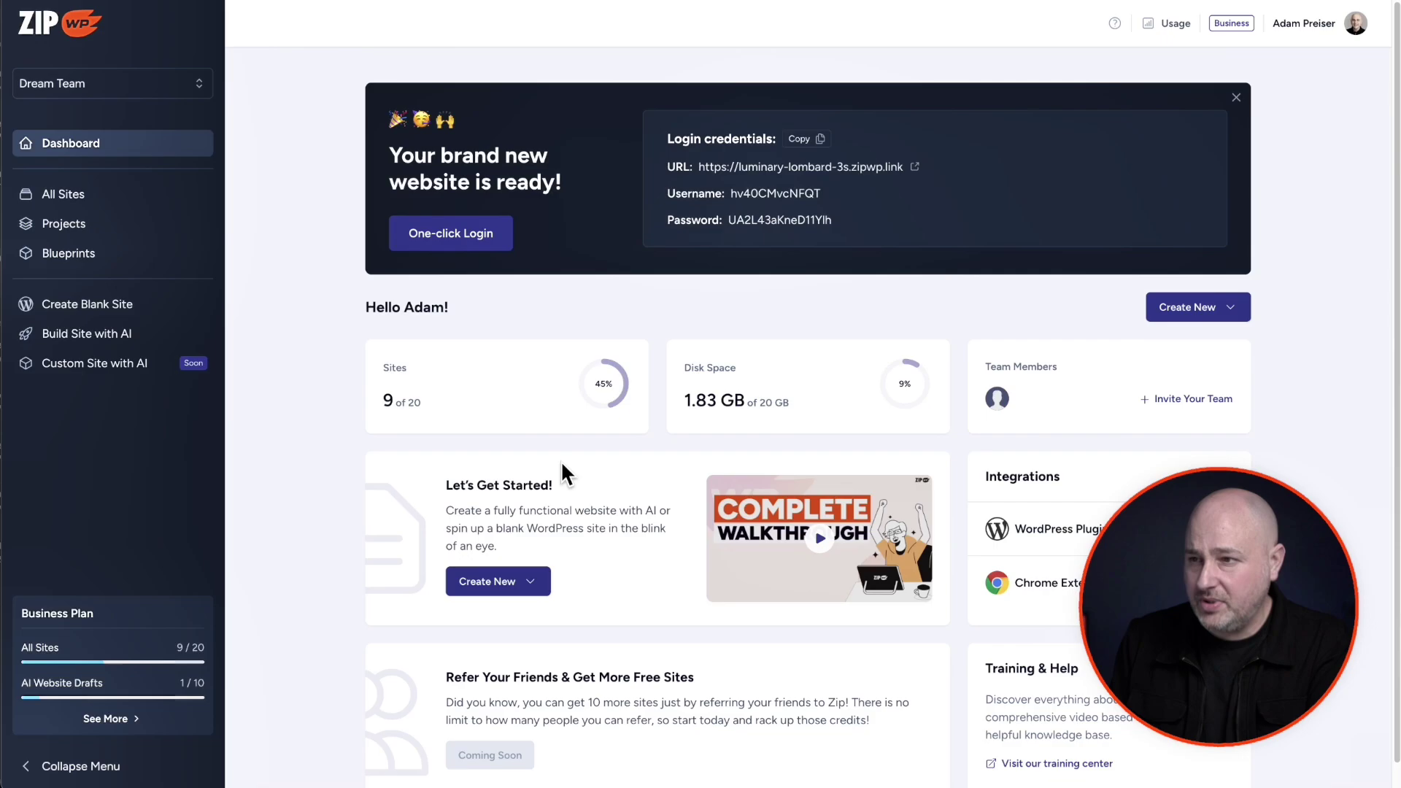
left_click(444, 239)
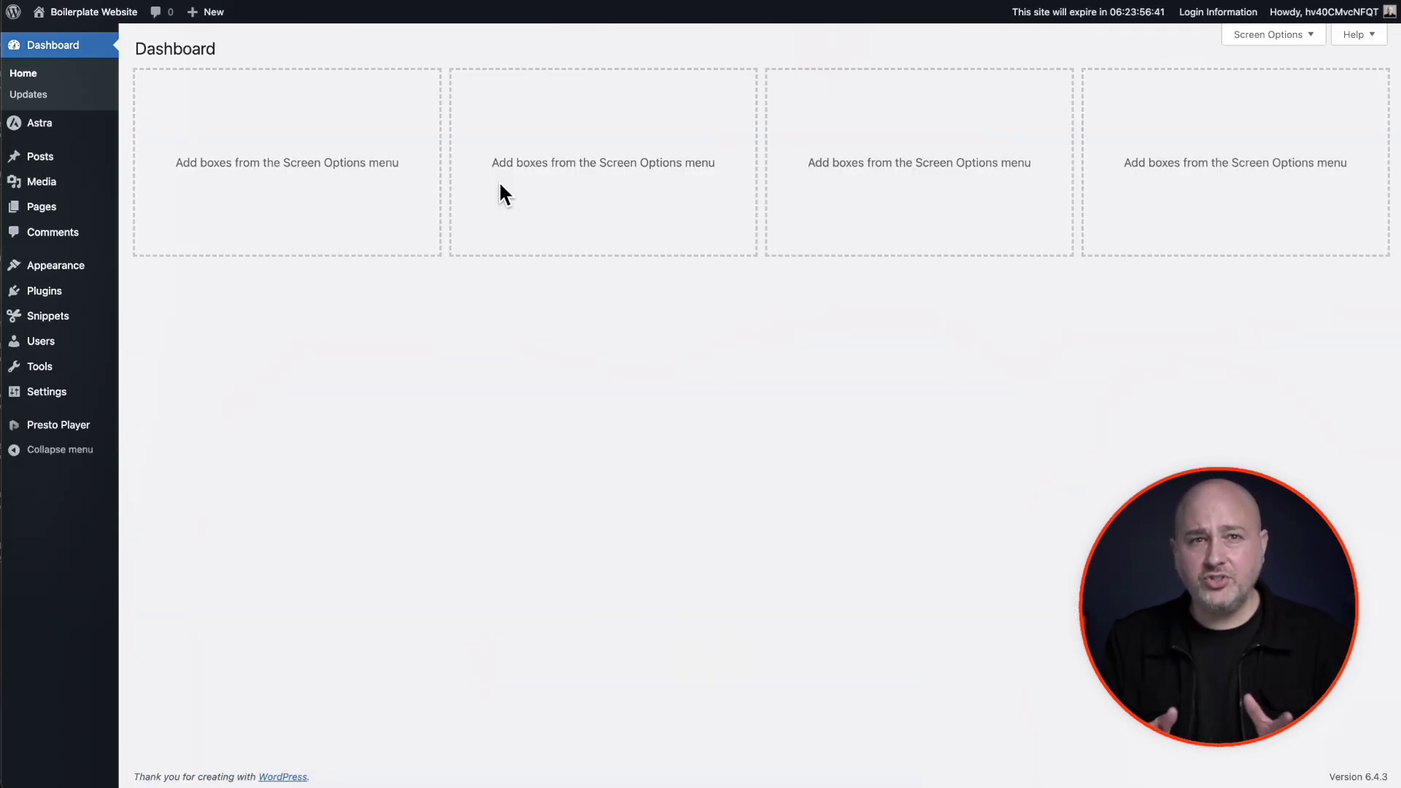
left_click(38, 157)
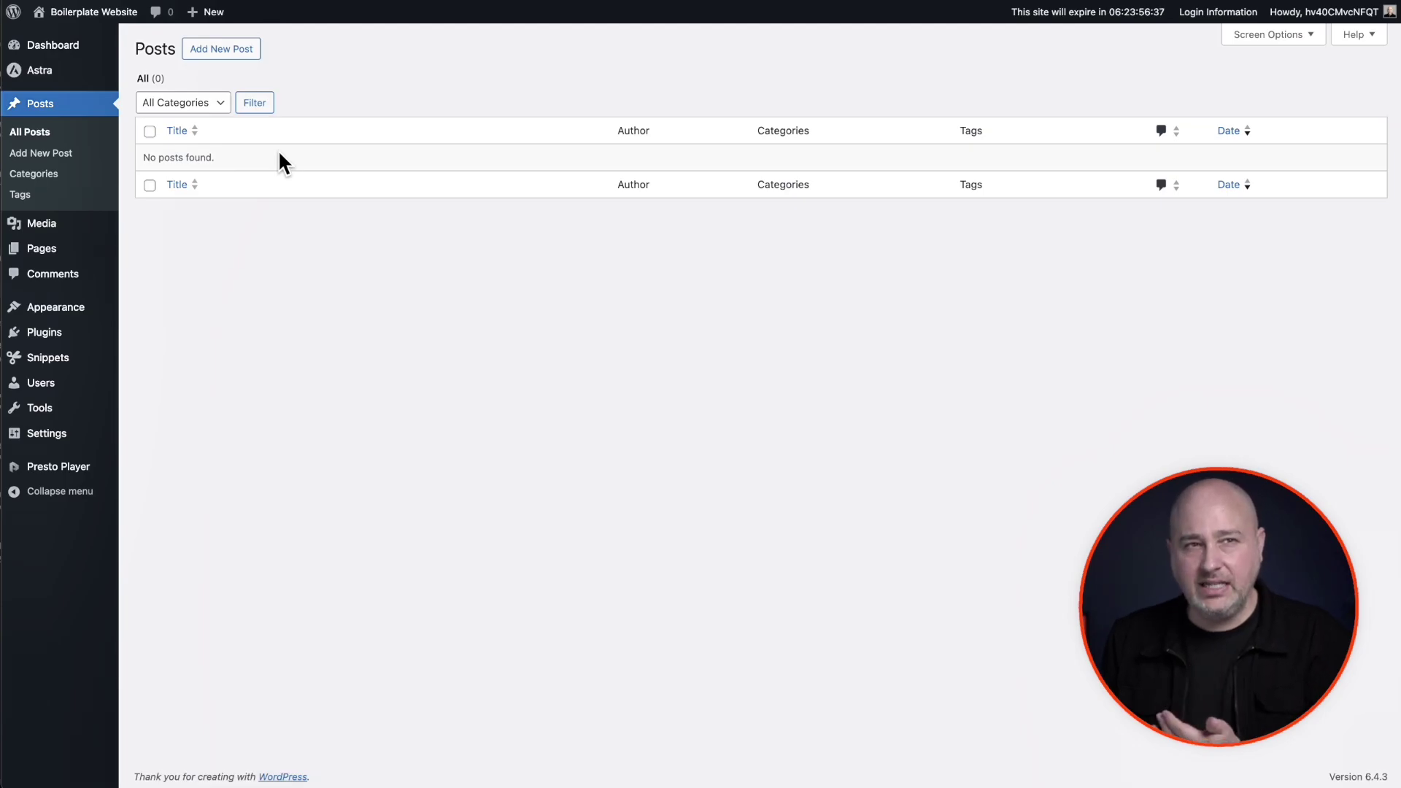
mouse_move(69, 256)
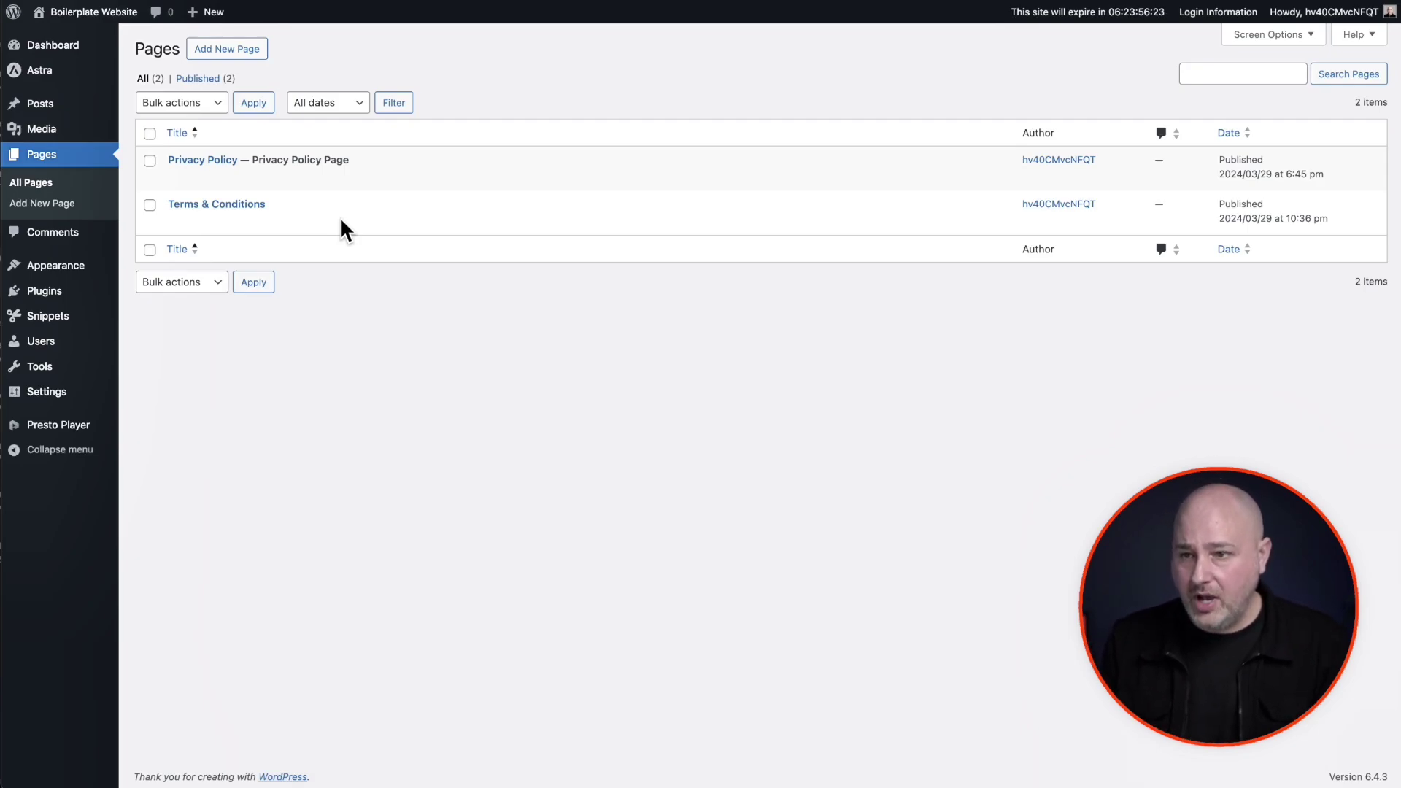
left_click(90, 323)
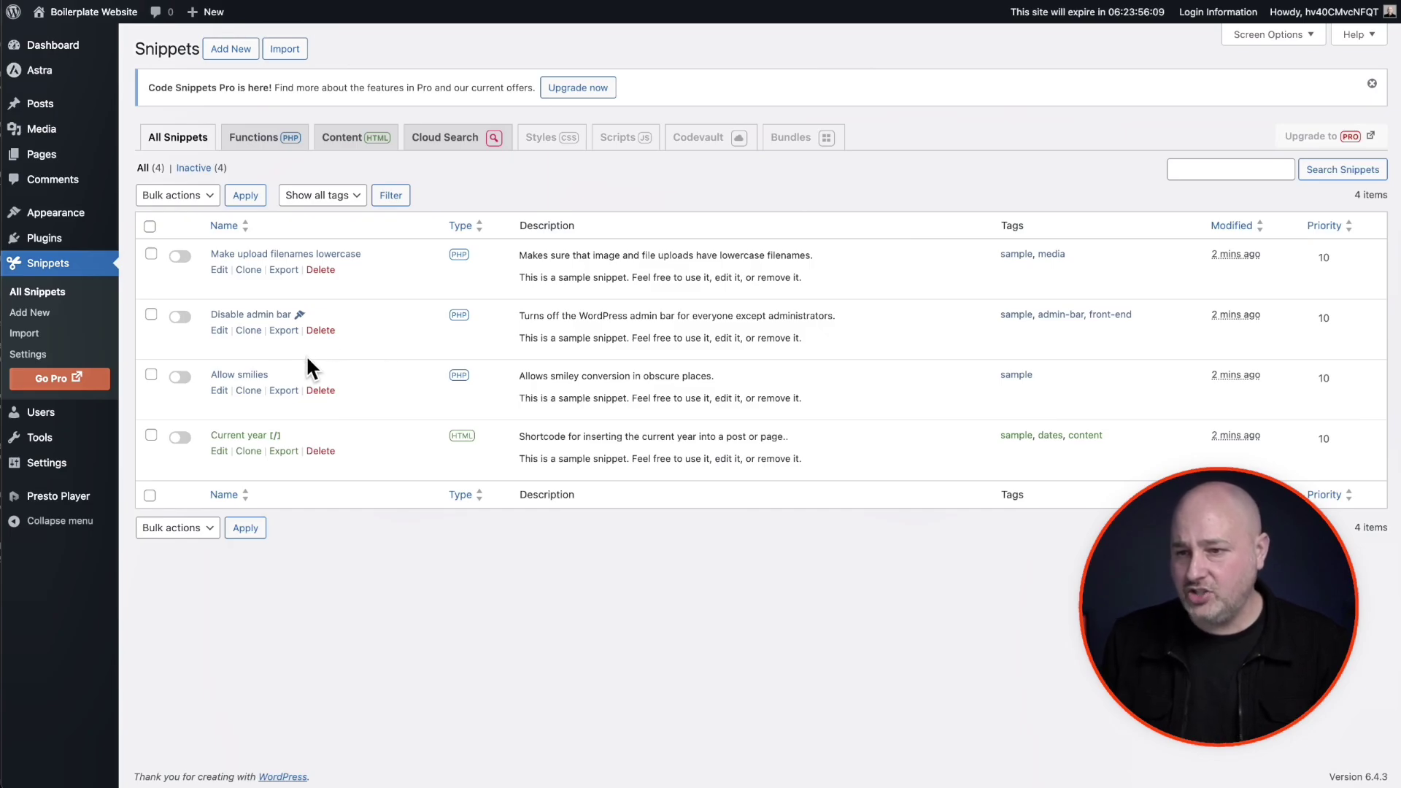
mouse_move(90, 499)
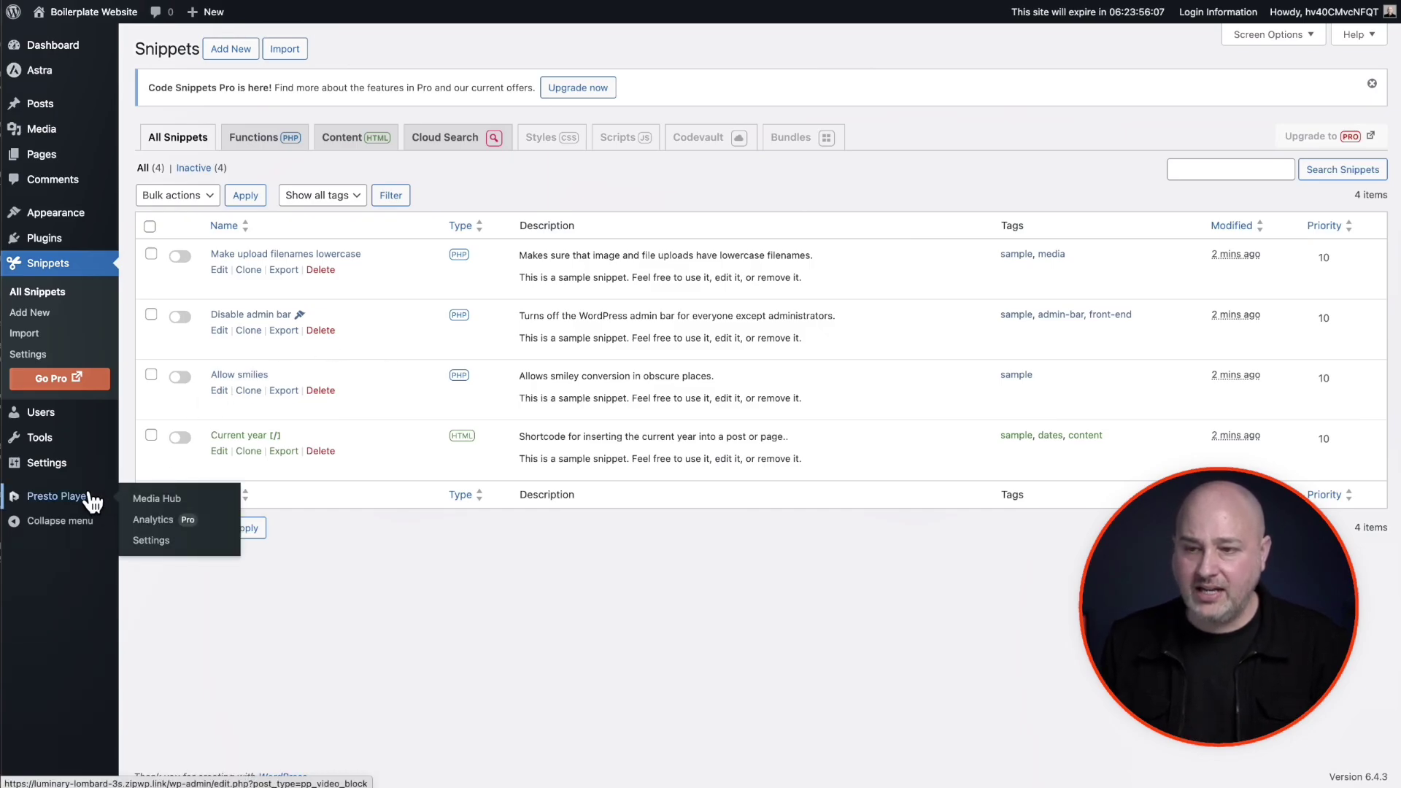
left_click(69, 52)
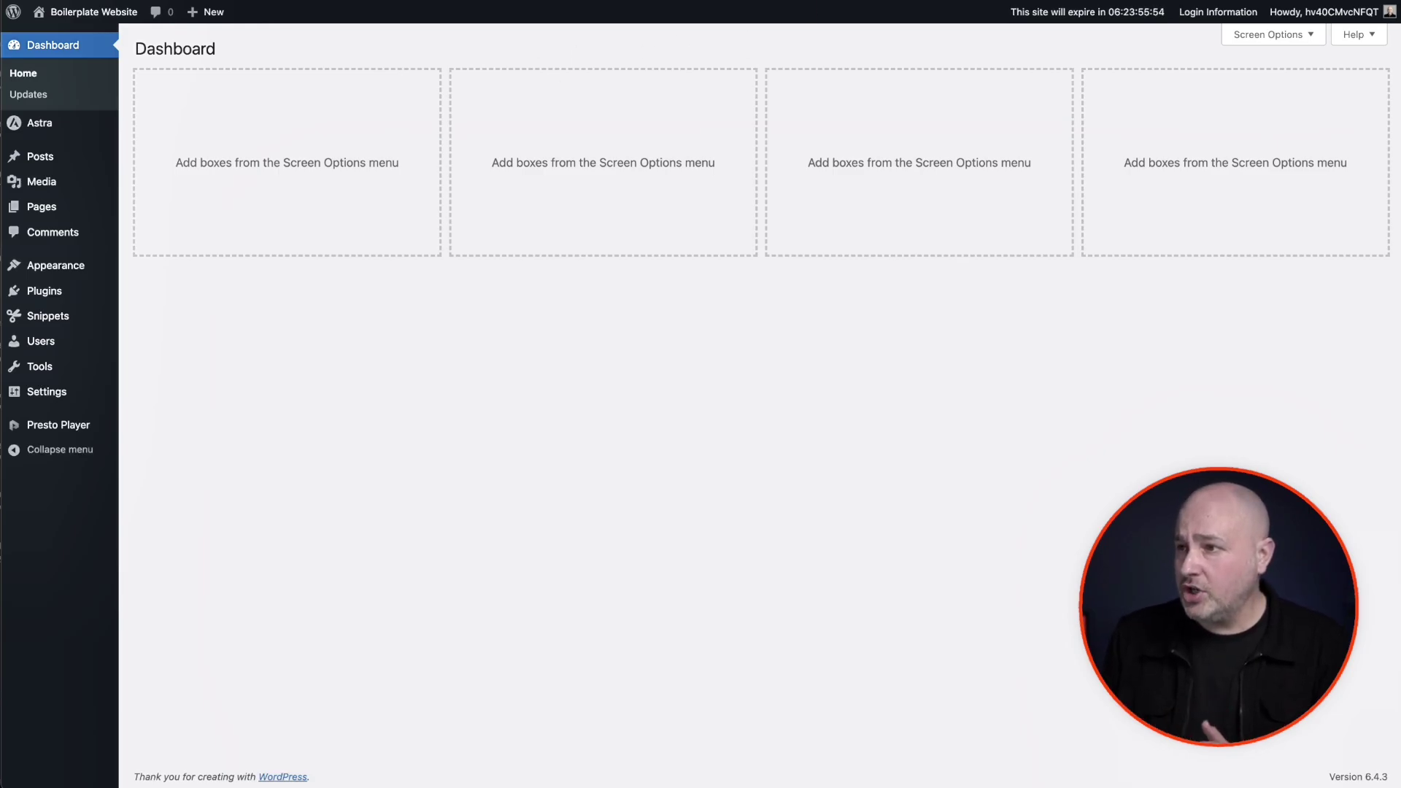
- Go back to ZipWP's All Sites list, dismiss the banner, and start a blueprint from Boilerplate Website
key("super+w")
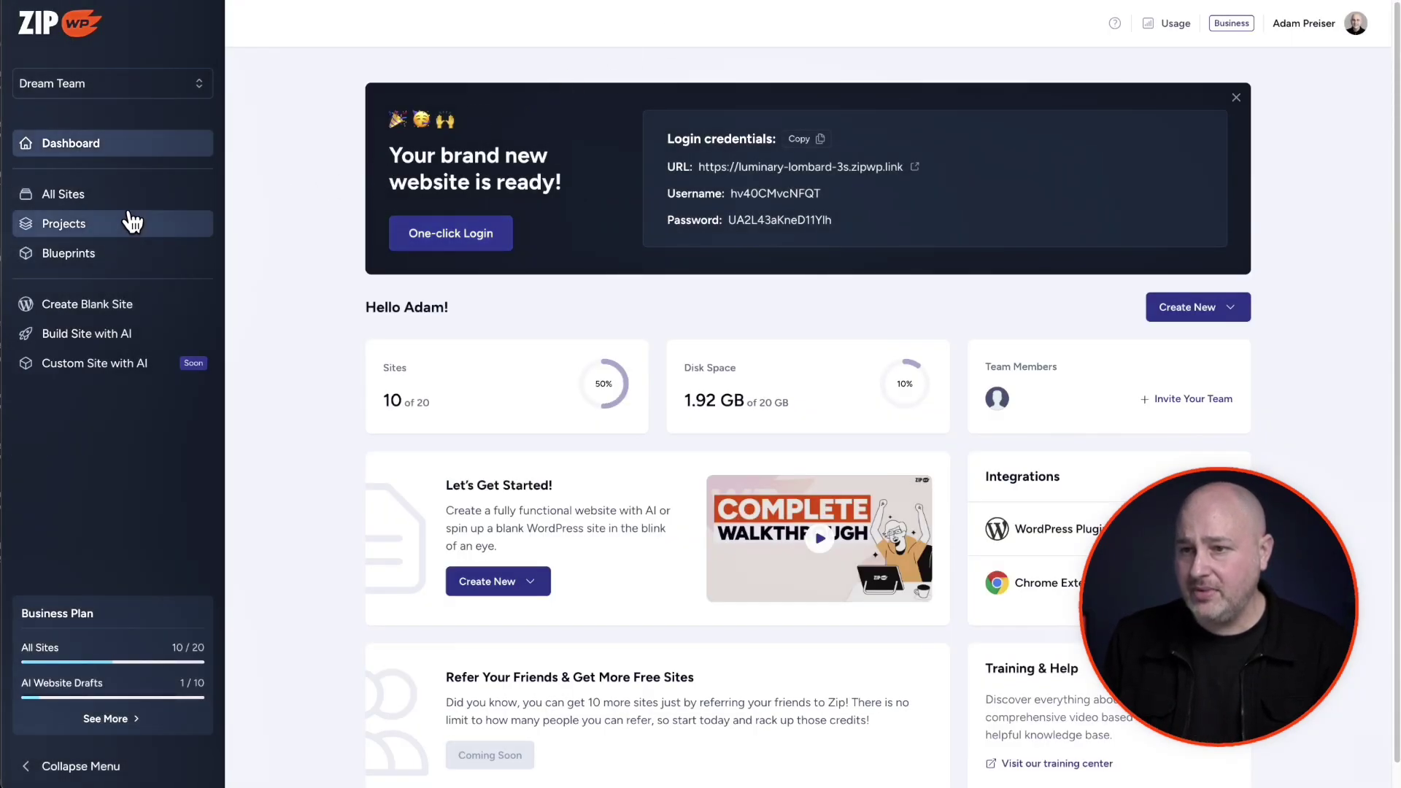
left_click(98, 212)
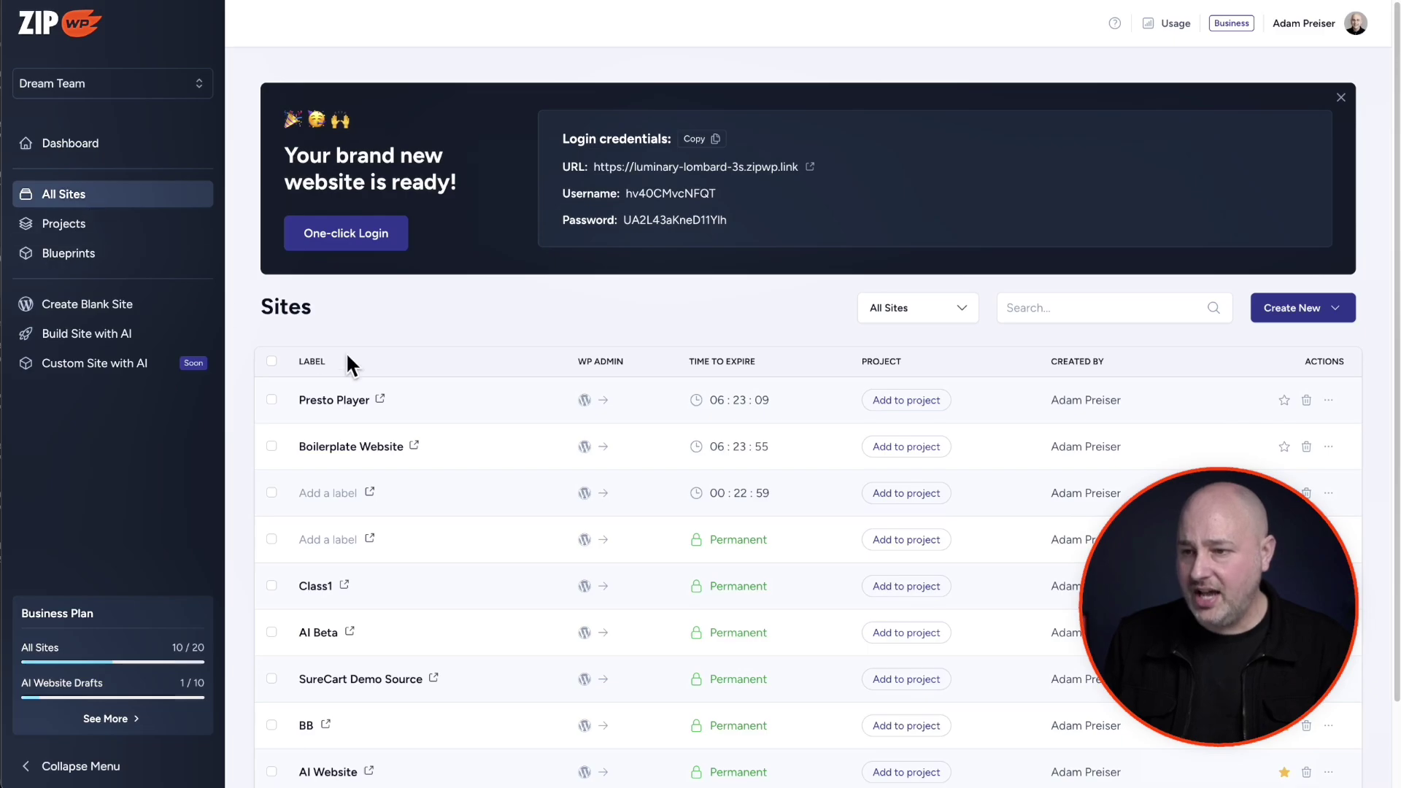
scroll(511, 318, "down", 2)
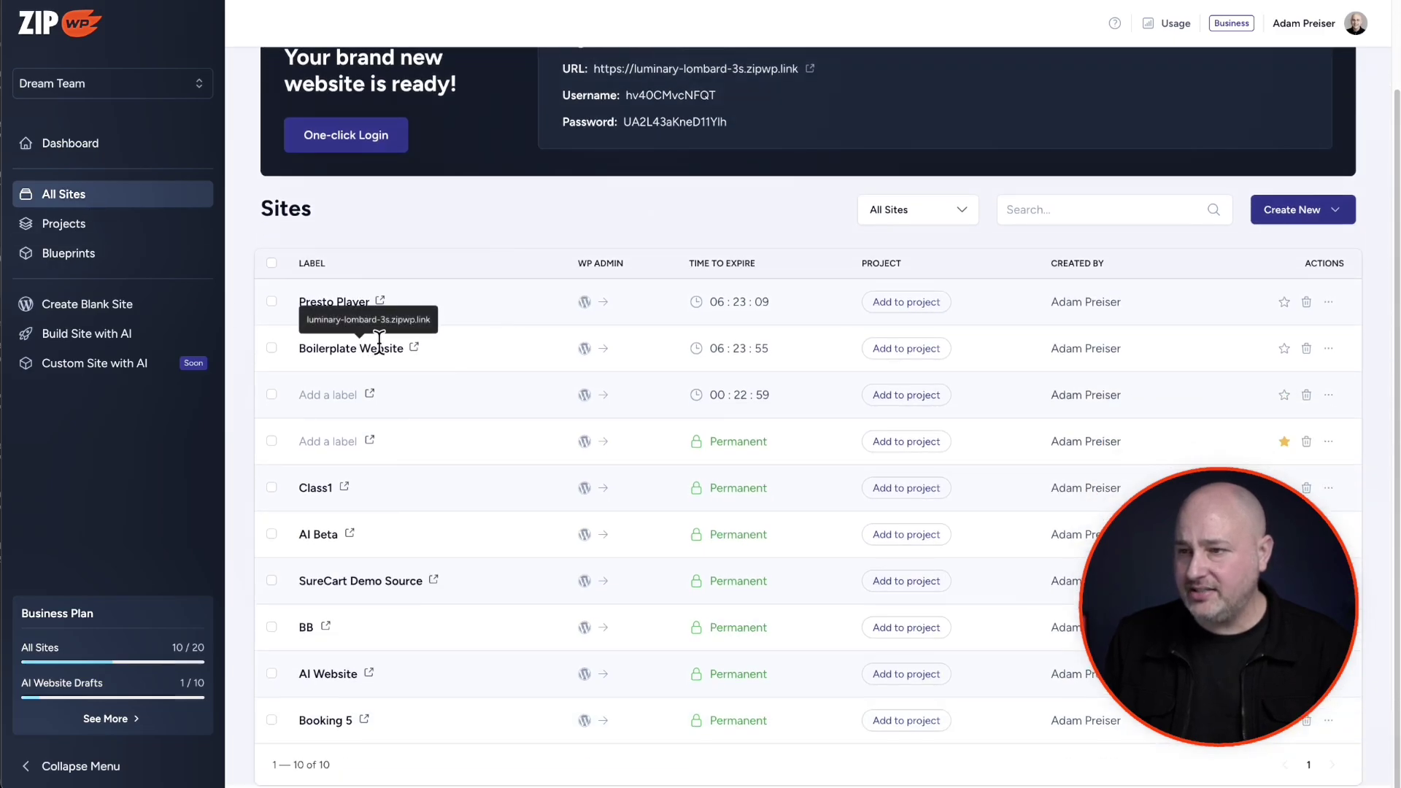
scroll(620, 289, "up", 2)
left_click(1341, 97)
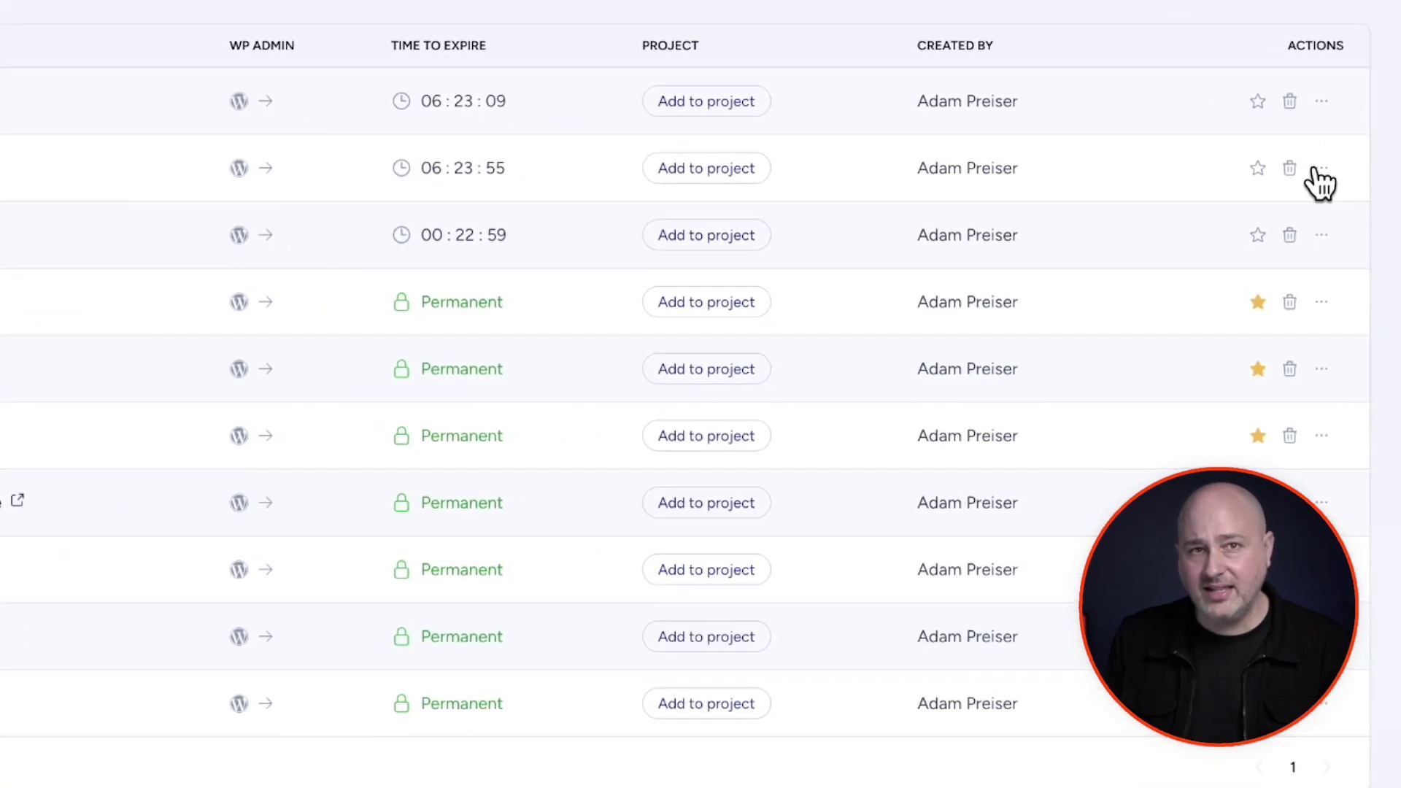
left_click(1321, 175)
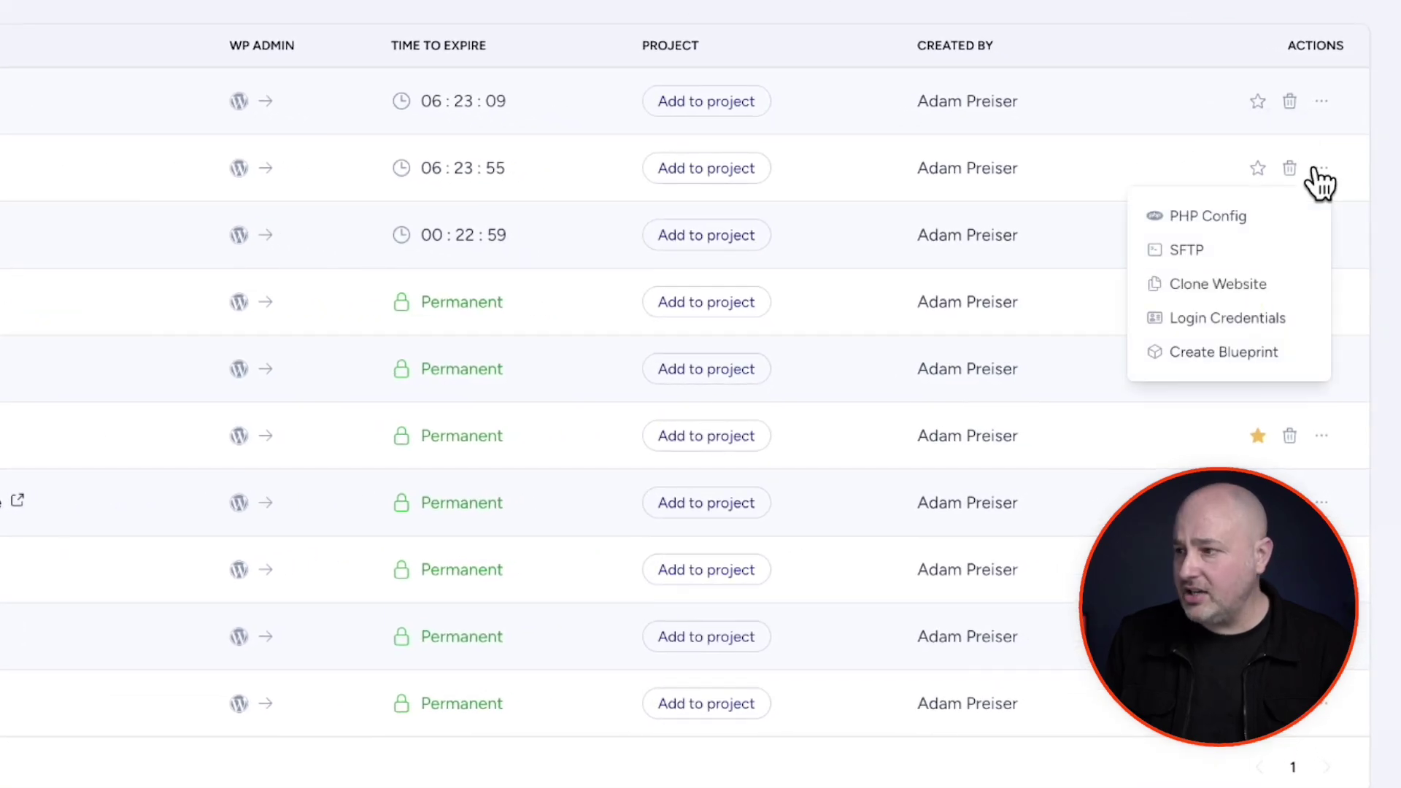
left_click(1223, 355)
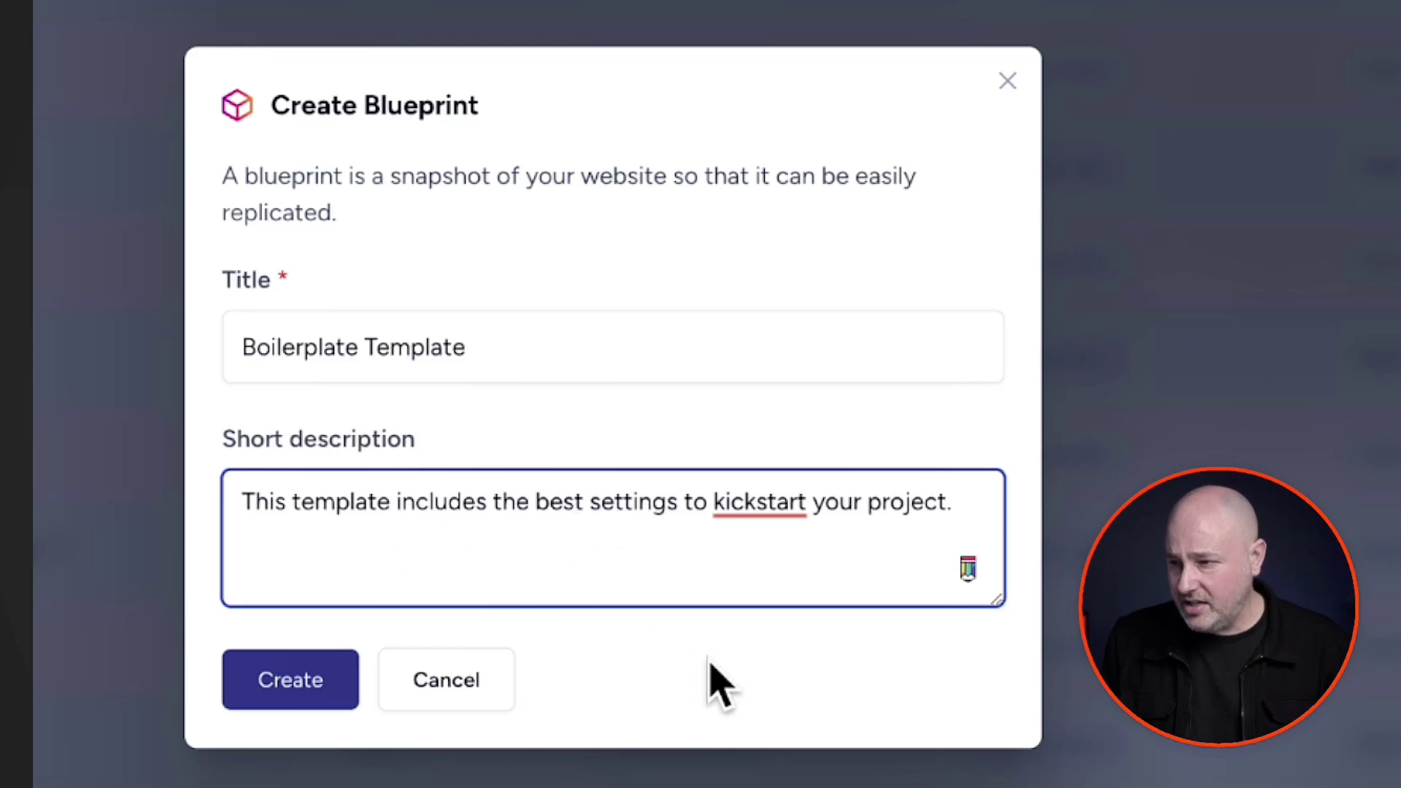
- Create the Boilerplate Template blueprint, copy its shareable link, and close the blueprint dialog
left_click(264, 679)
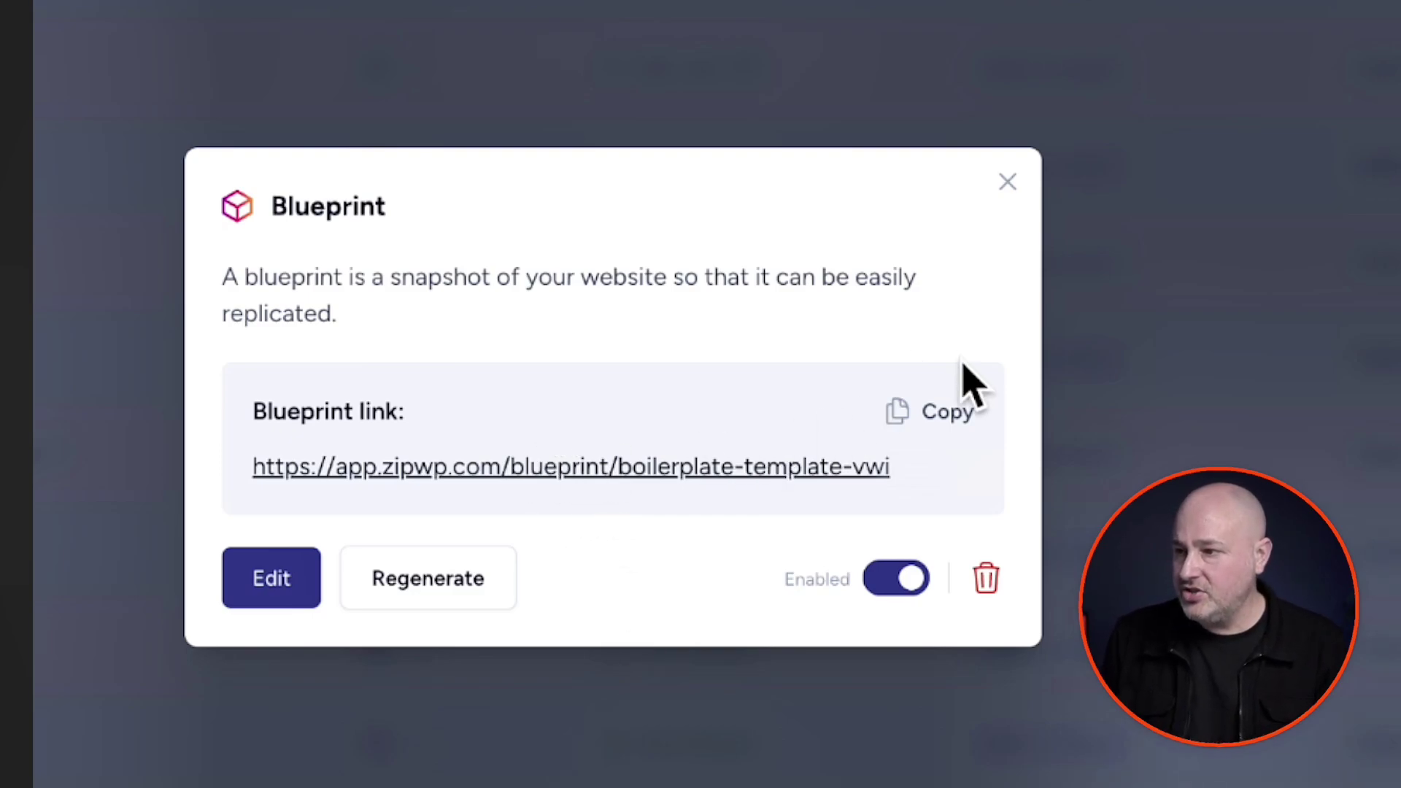
left_click(938, 419)
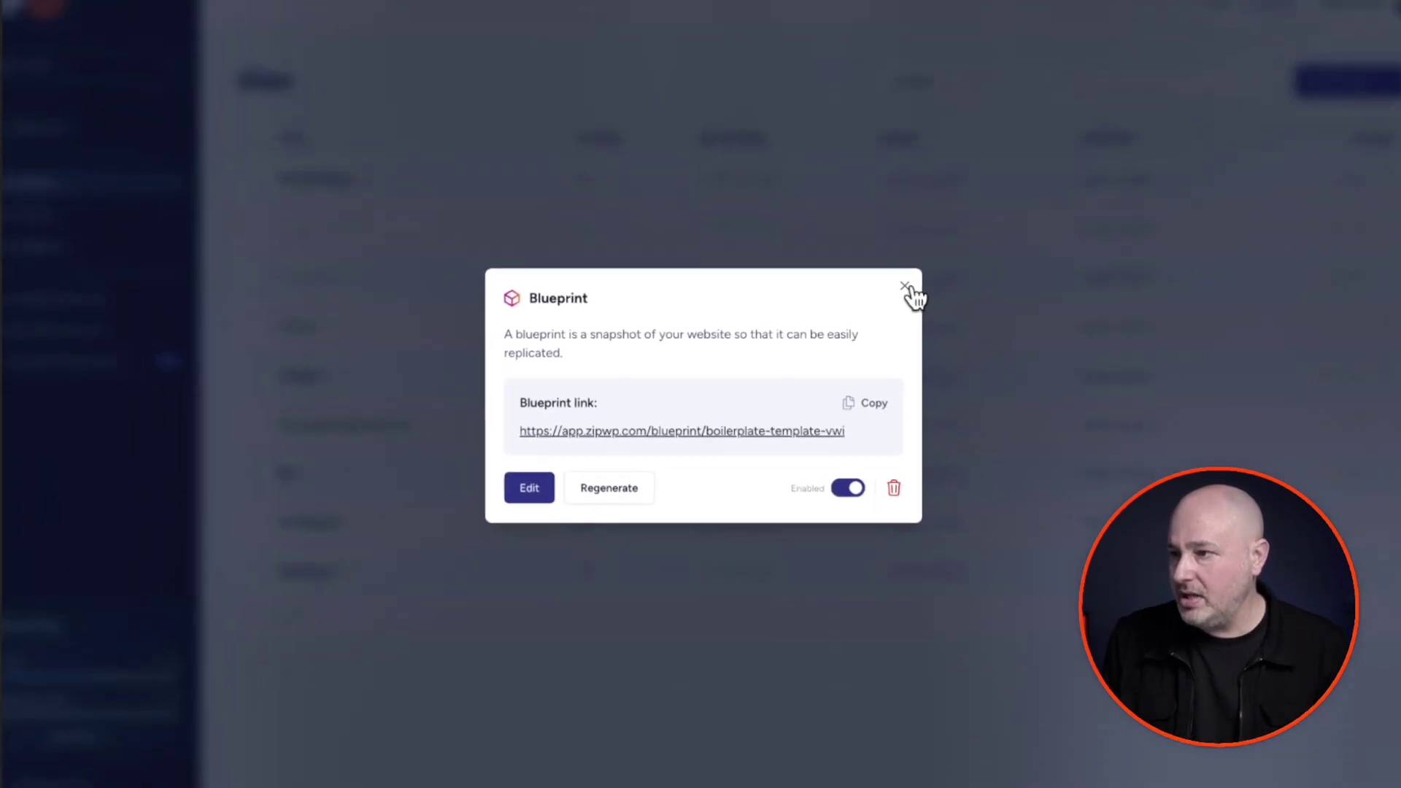
left_click(909, 288)
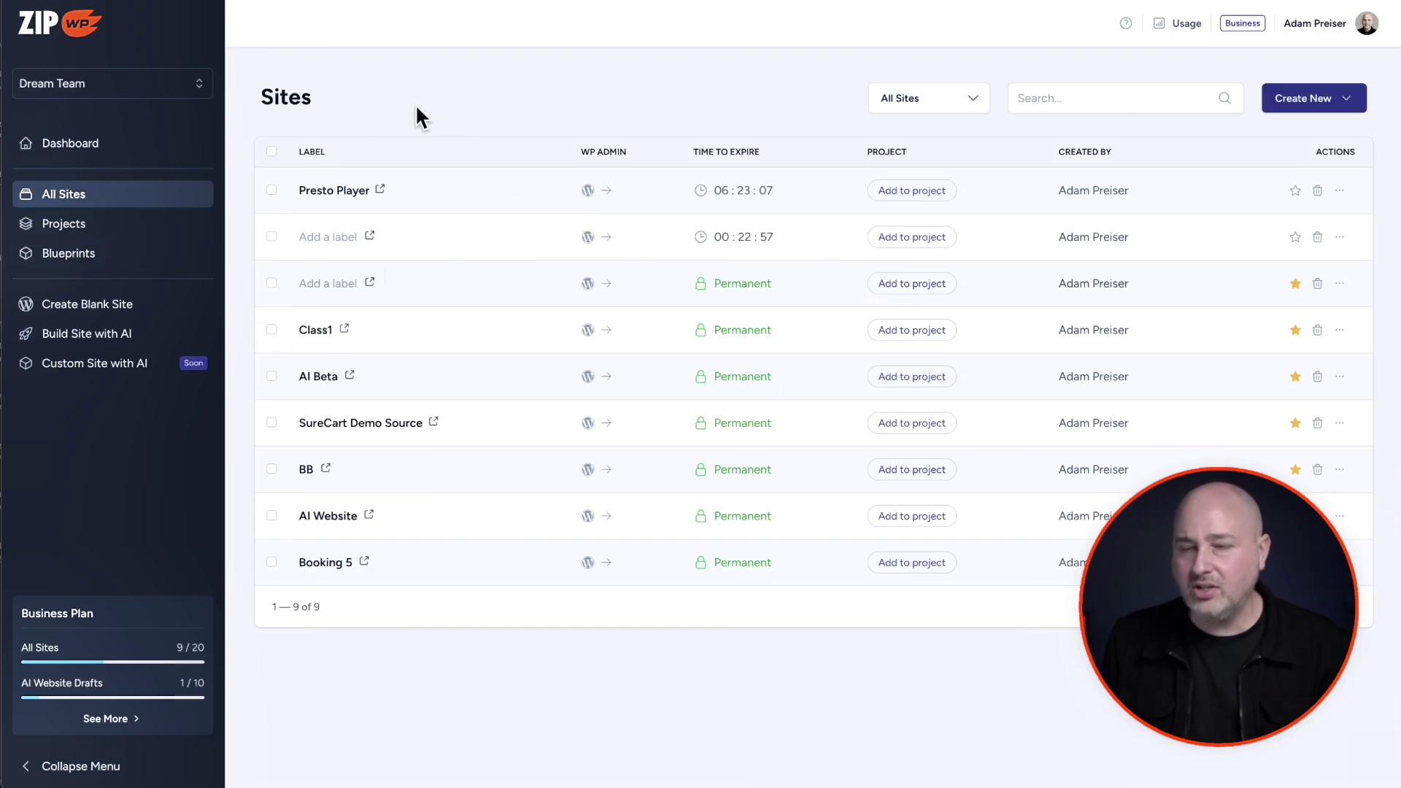
- Open ZipWP's Blueprints page to see the Boilerplate Website blueprint with 0 uses
left_click(88, 257)
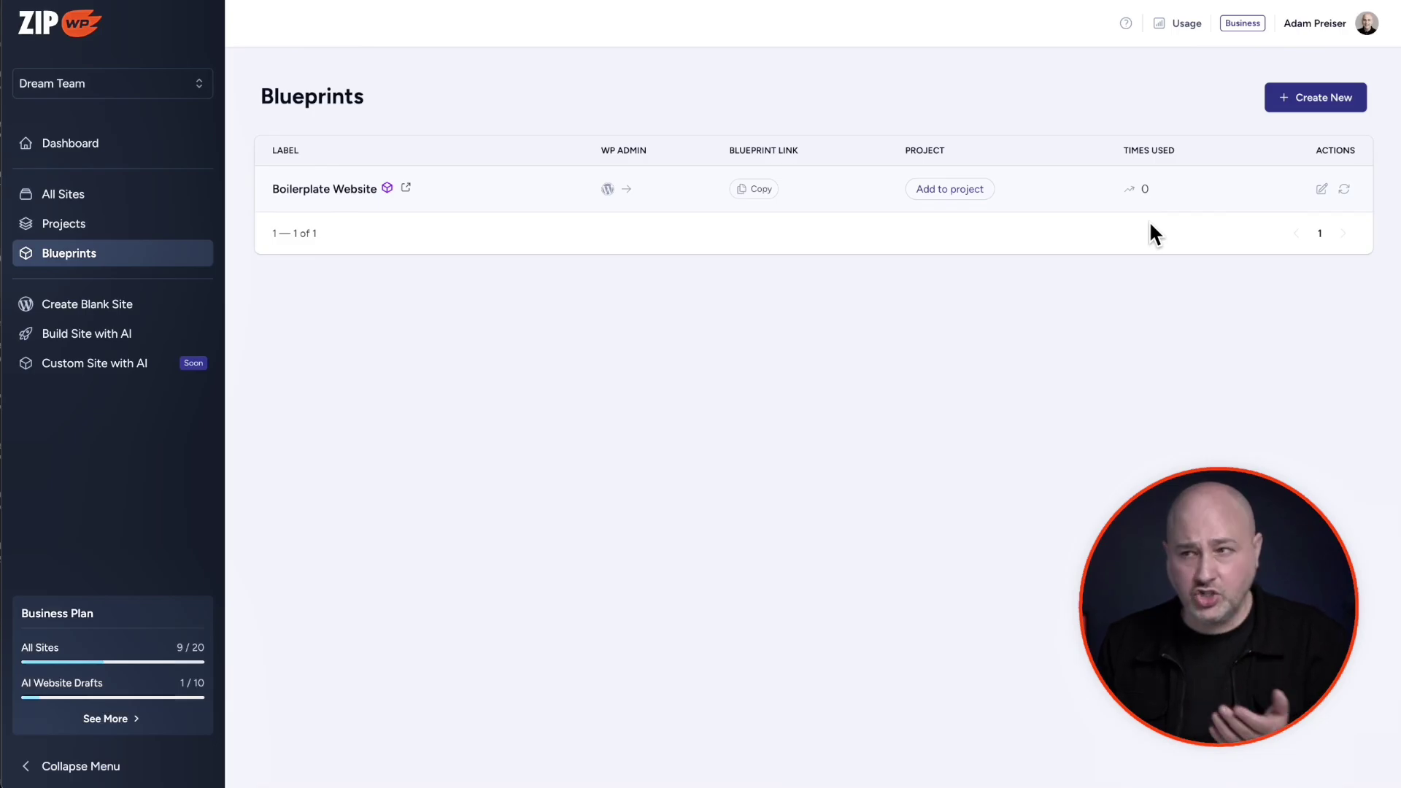
- Open the Boilerplate Website blueprint's Update dialog, toggle it off and on, then close it unchanged
left_click(1323, 190)
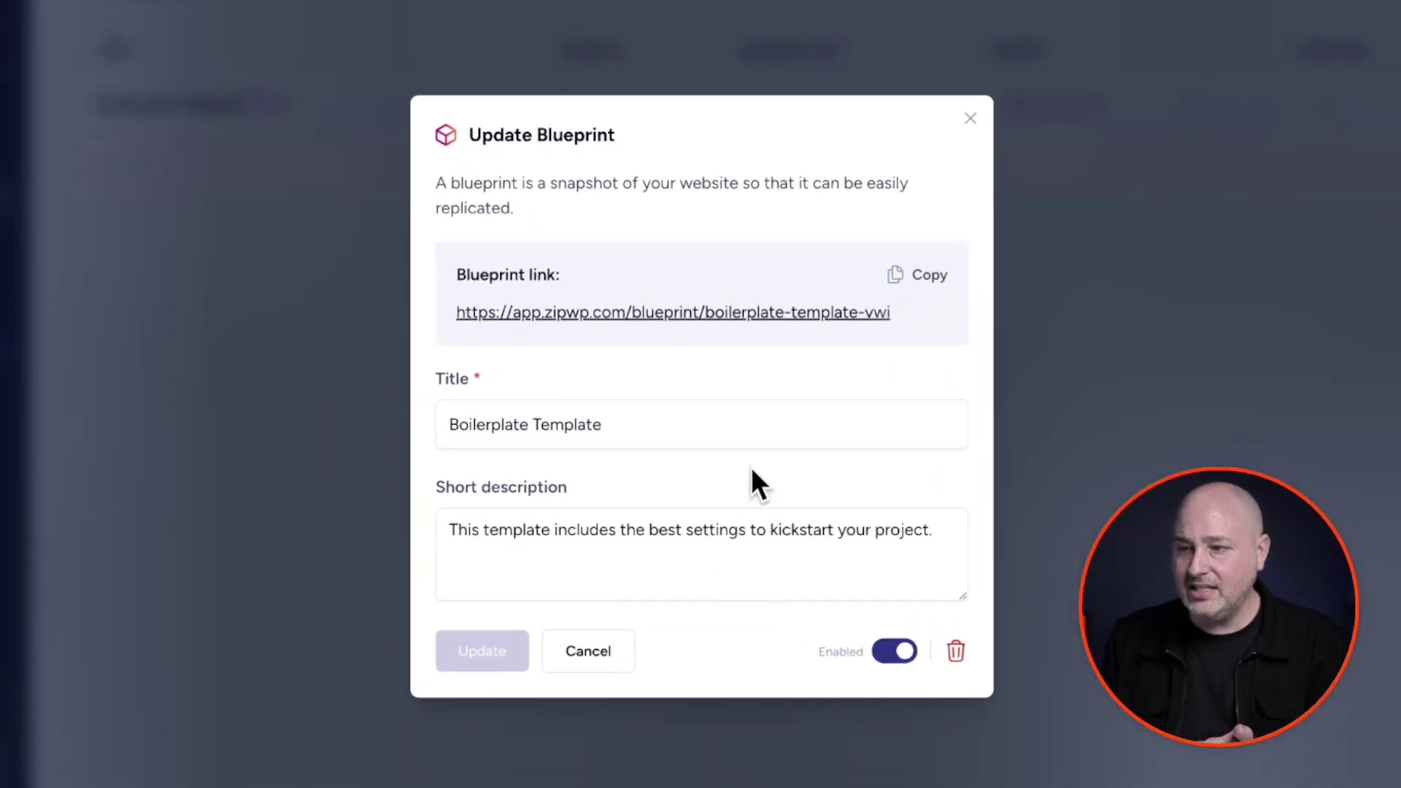
triple_click(665, 419)
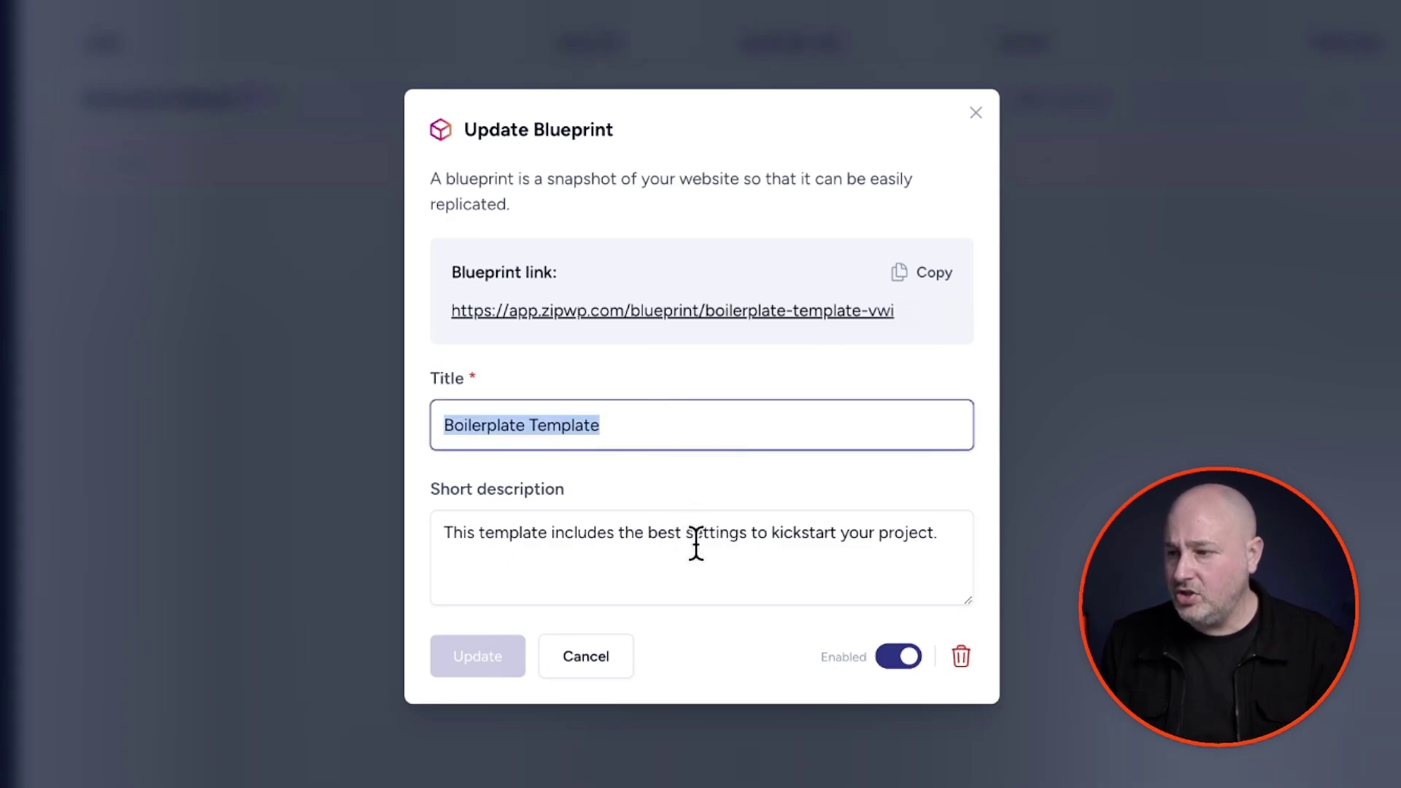
left_click(892, 659)
left_click(907, 663)
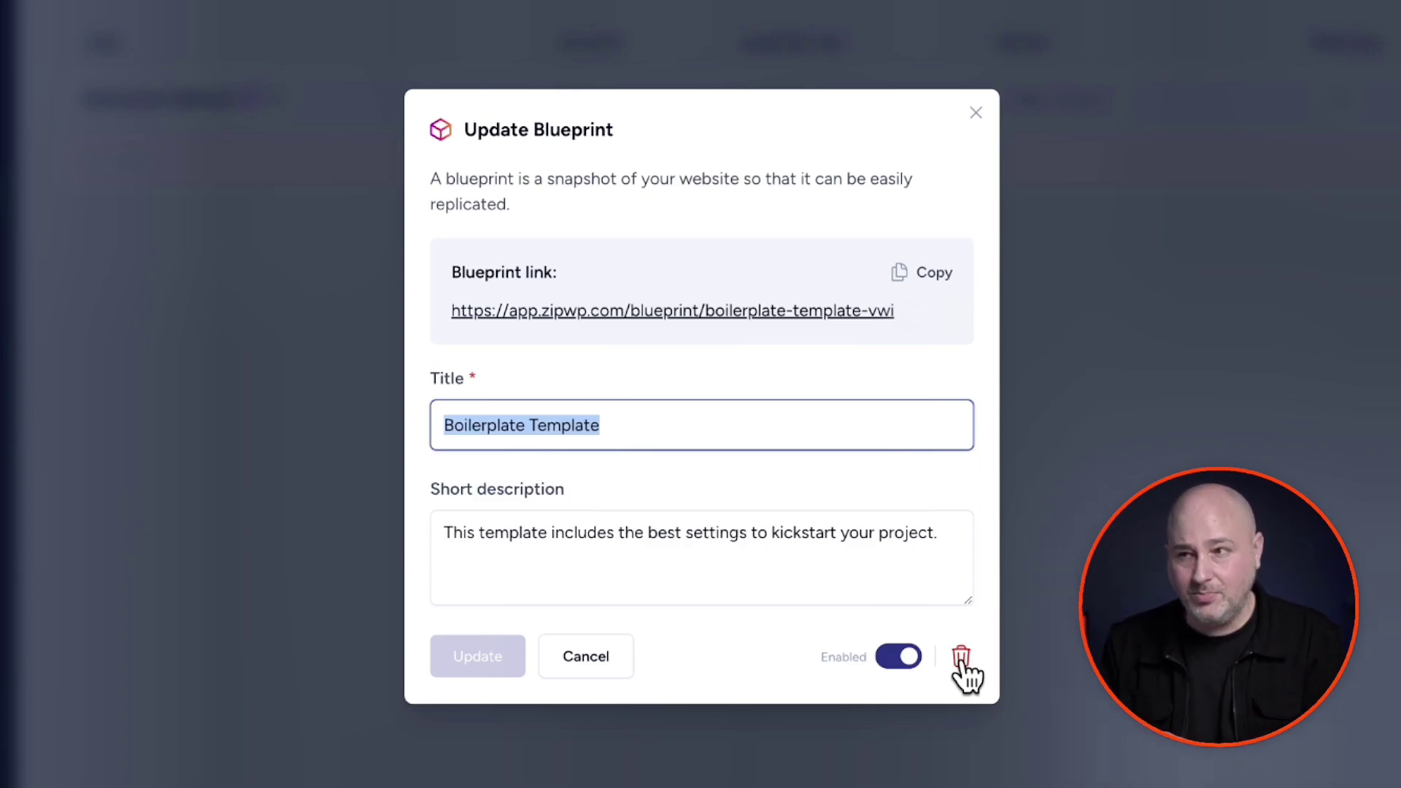
left_click(976, 112)
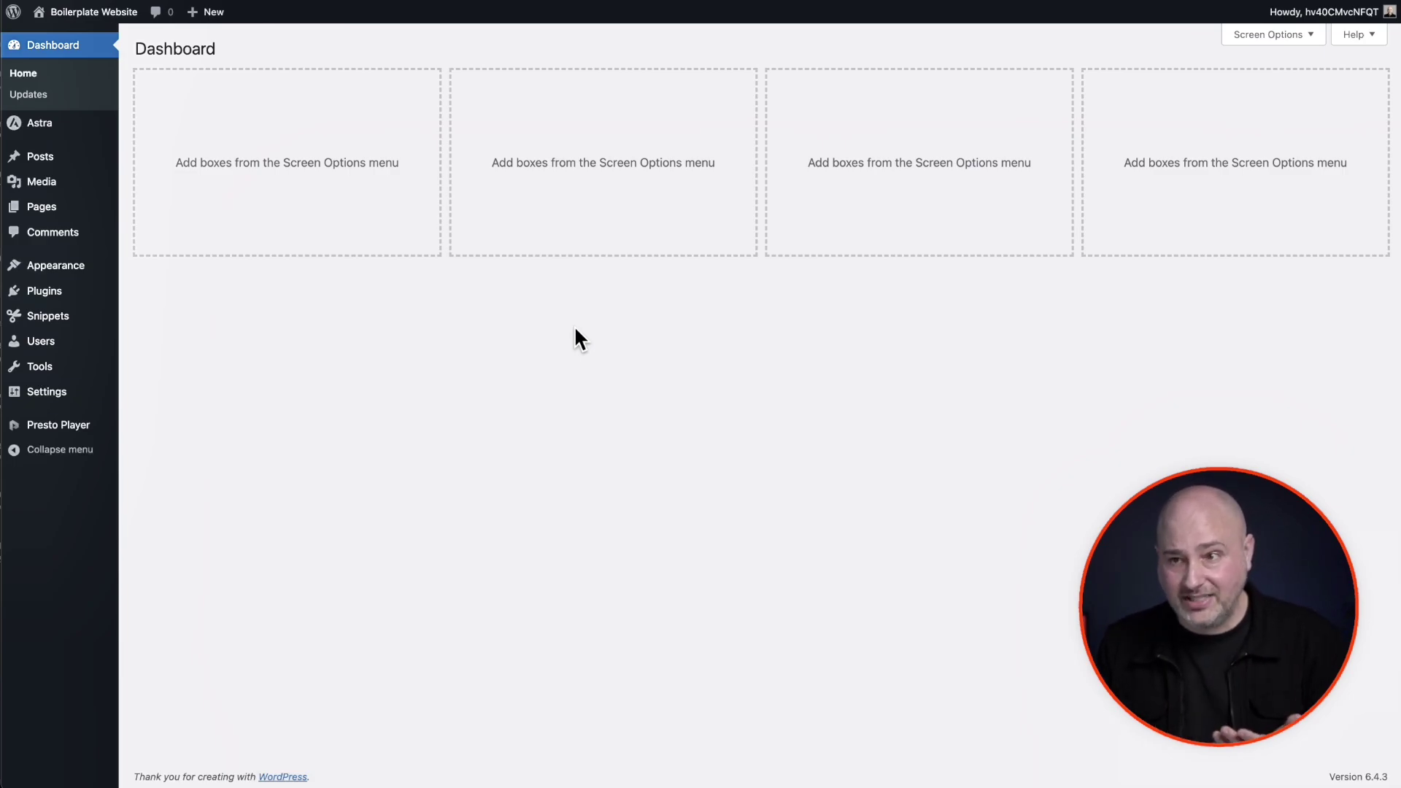
- Check Posts, then view Plugins listing Code Snippets, Presto Player and Starter Templates
left_click(73, 159)
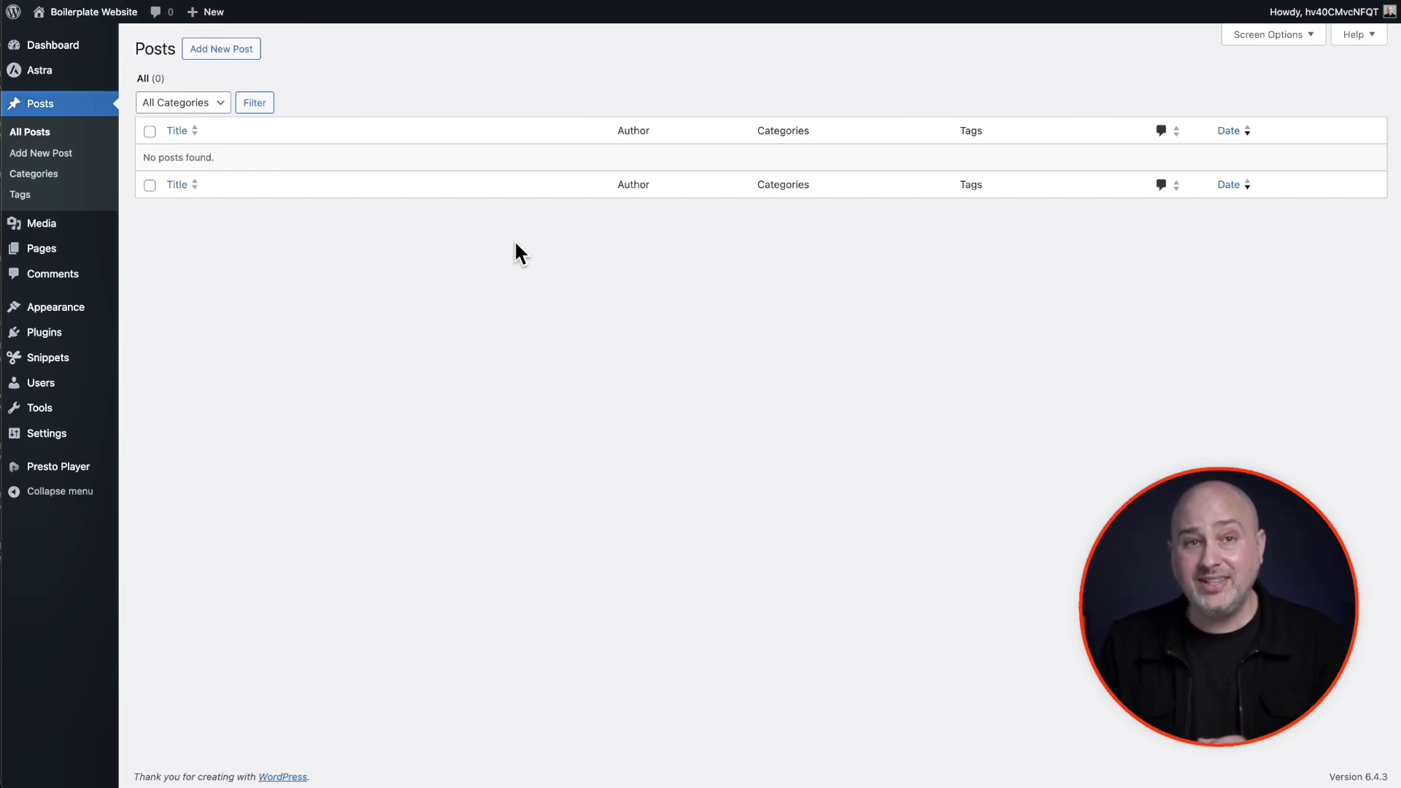
left_click(72, 335)
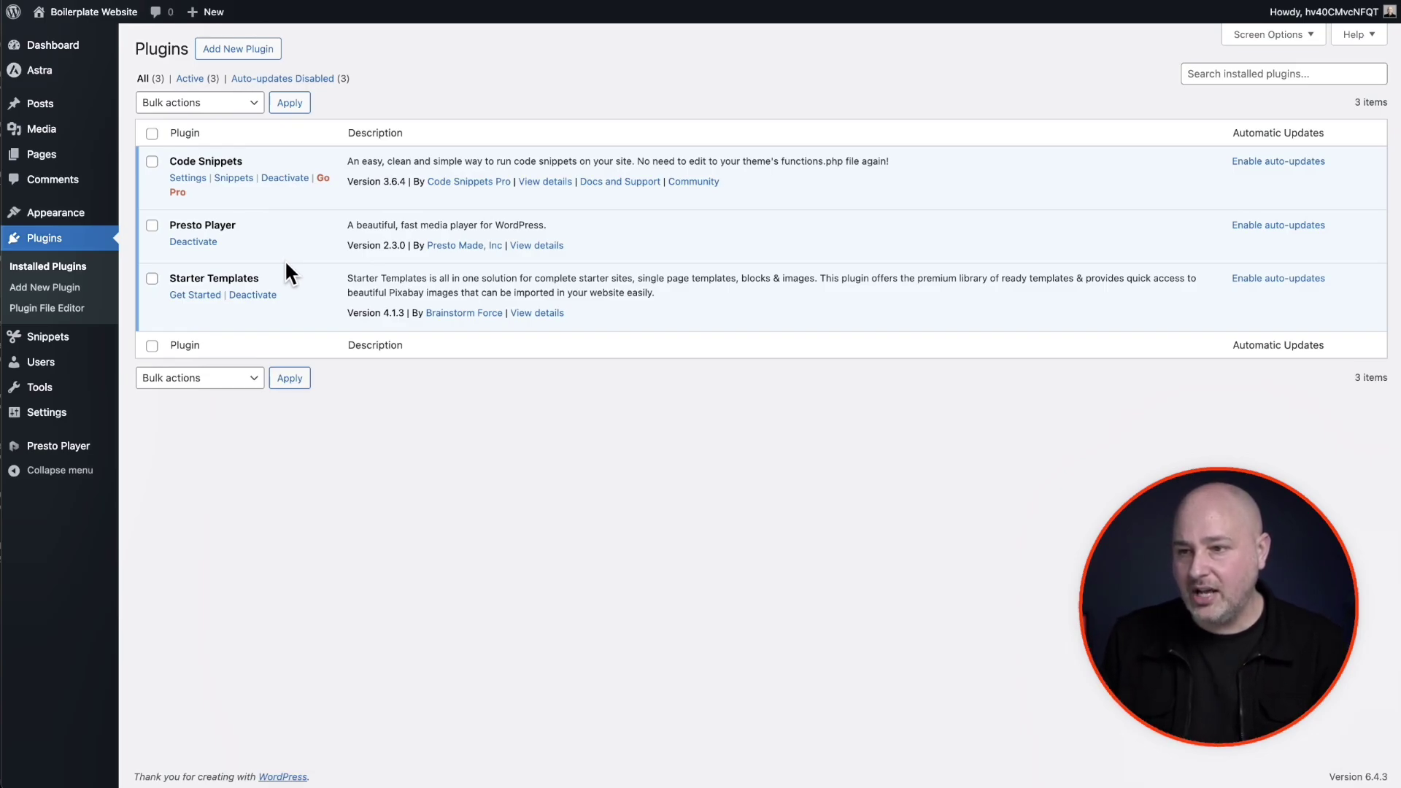
- Launch the Starter Templates Get Started screen, which shows Block Editor as the builder
left_click(207, 294)
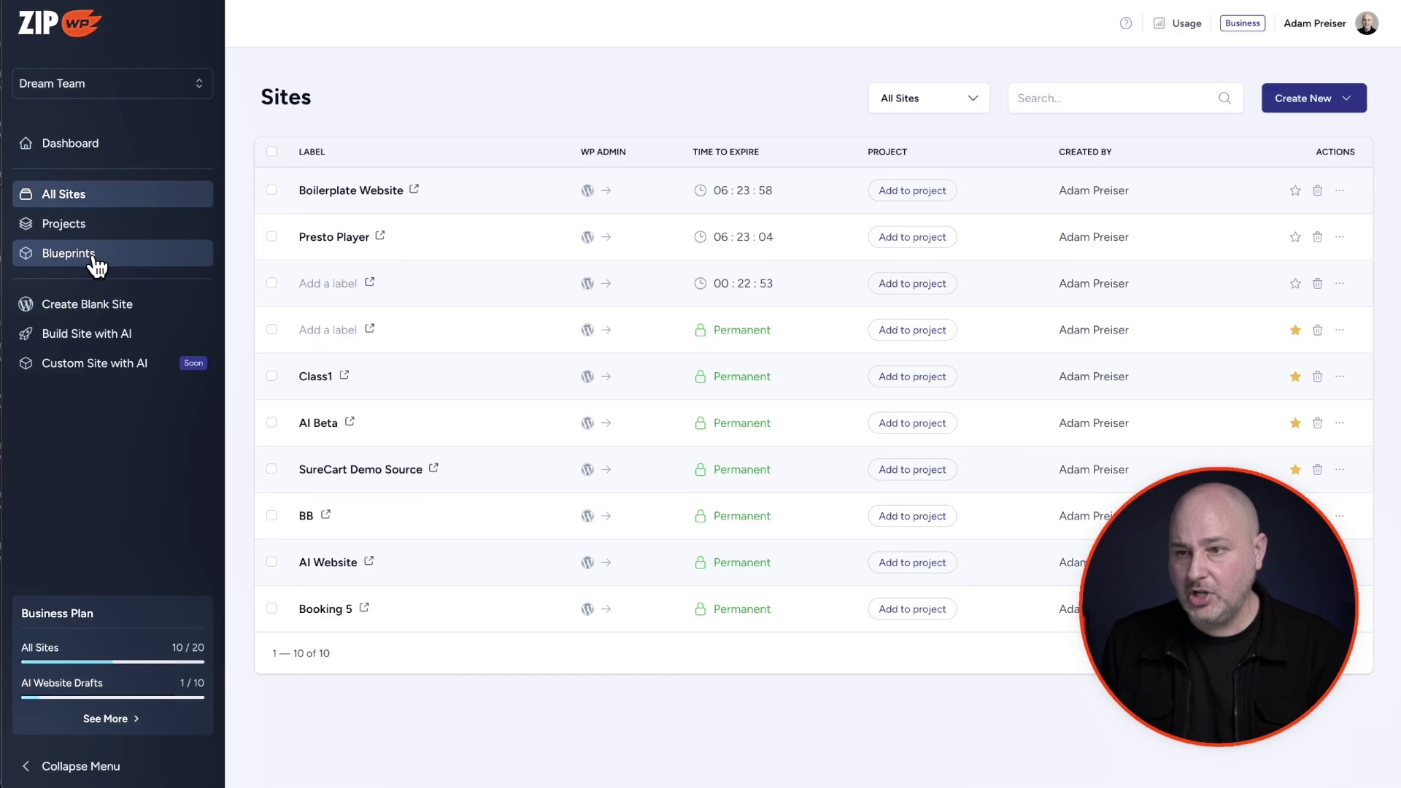
- Return to ZipWP's Blueprints page to check the single saved blueprint
left_click(95, 259)
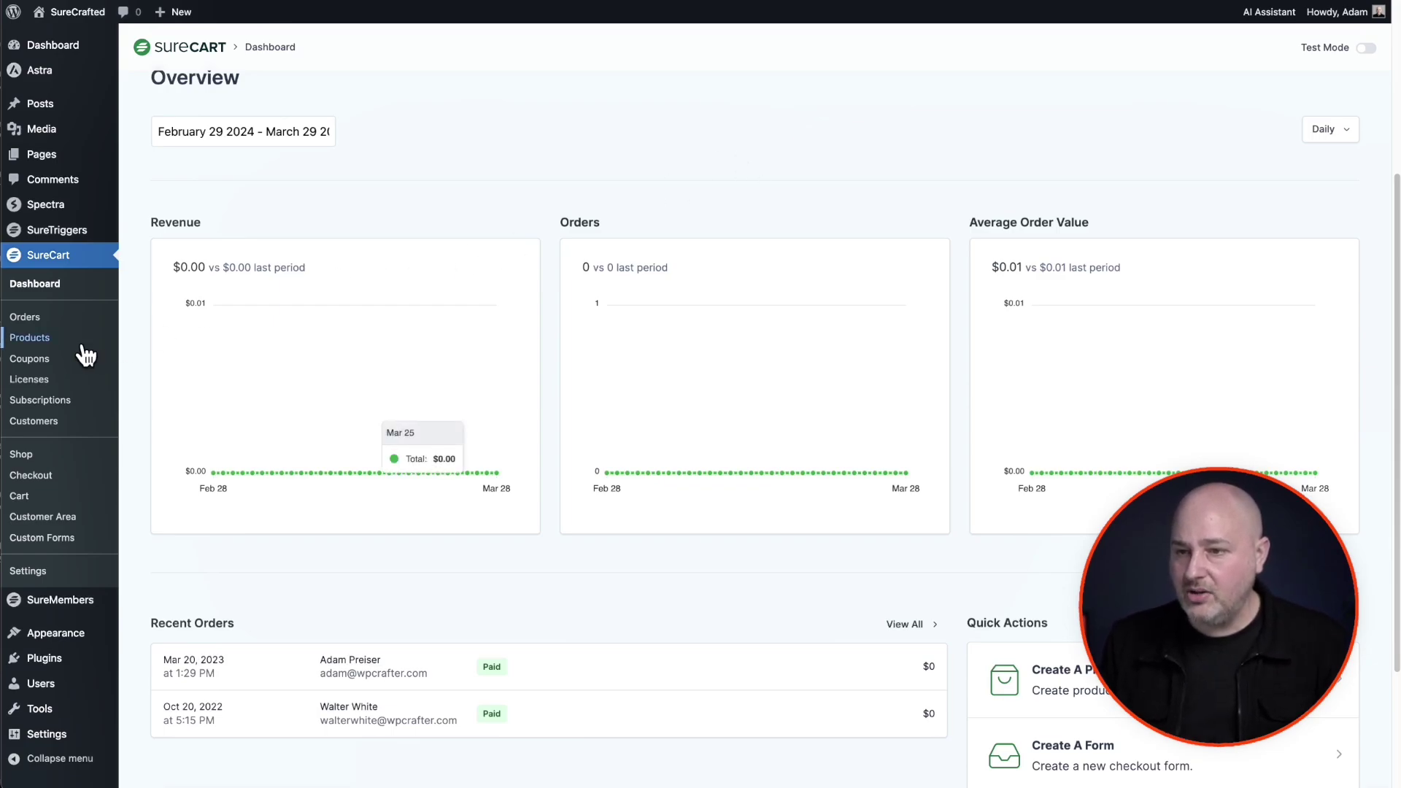
- Open SureCart's Products list on the SureCrafted site, showing its 17 products
left_click(44, 338)
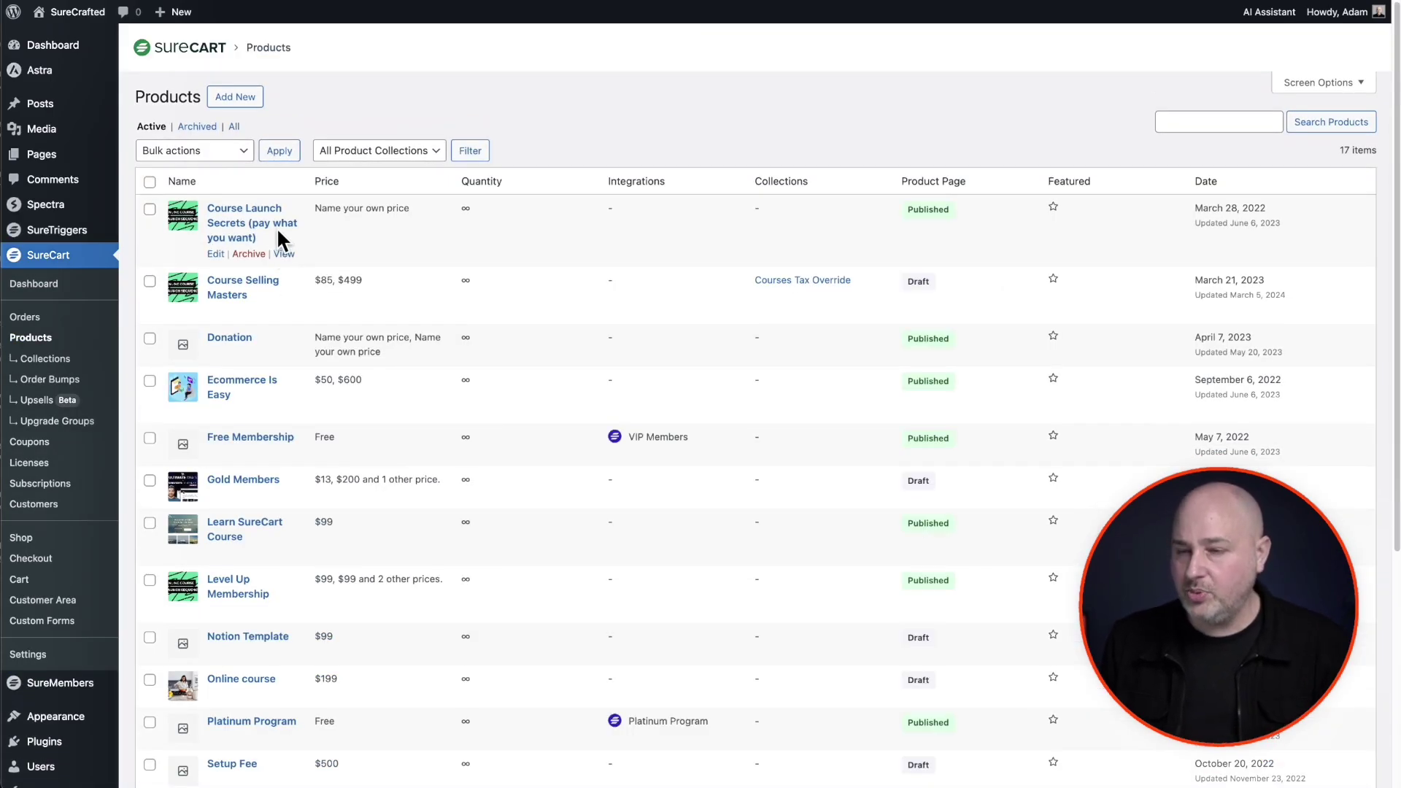
- Add a new SureCart product named 'My Blueprint Website' and begin its description
left_click(236, 99)
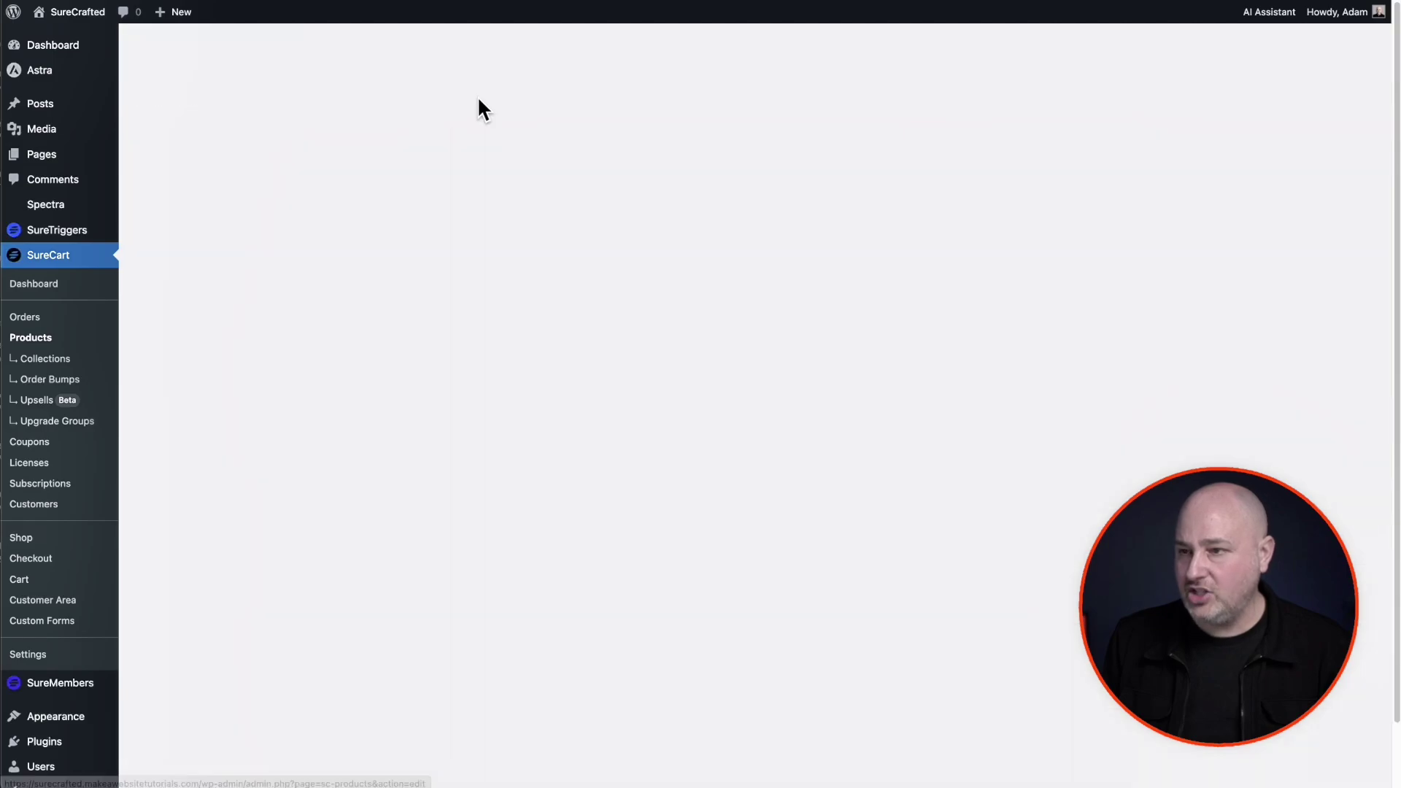
left_click(655, 420)
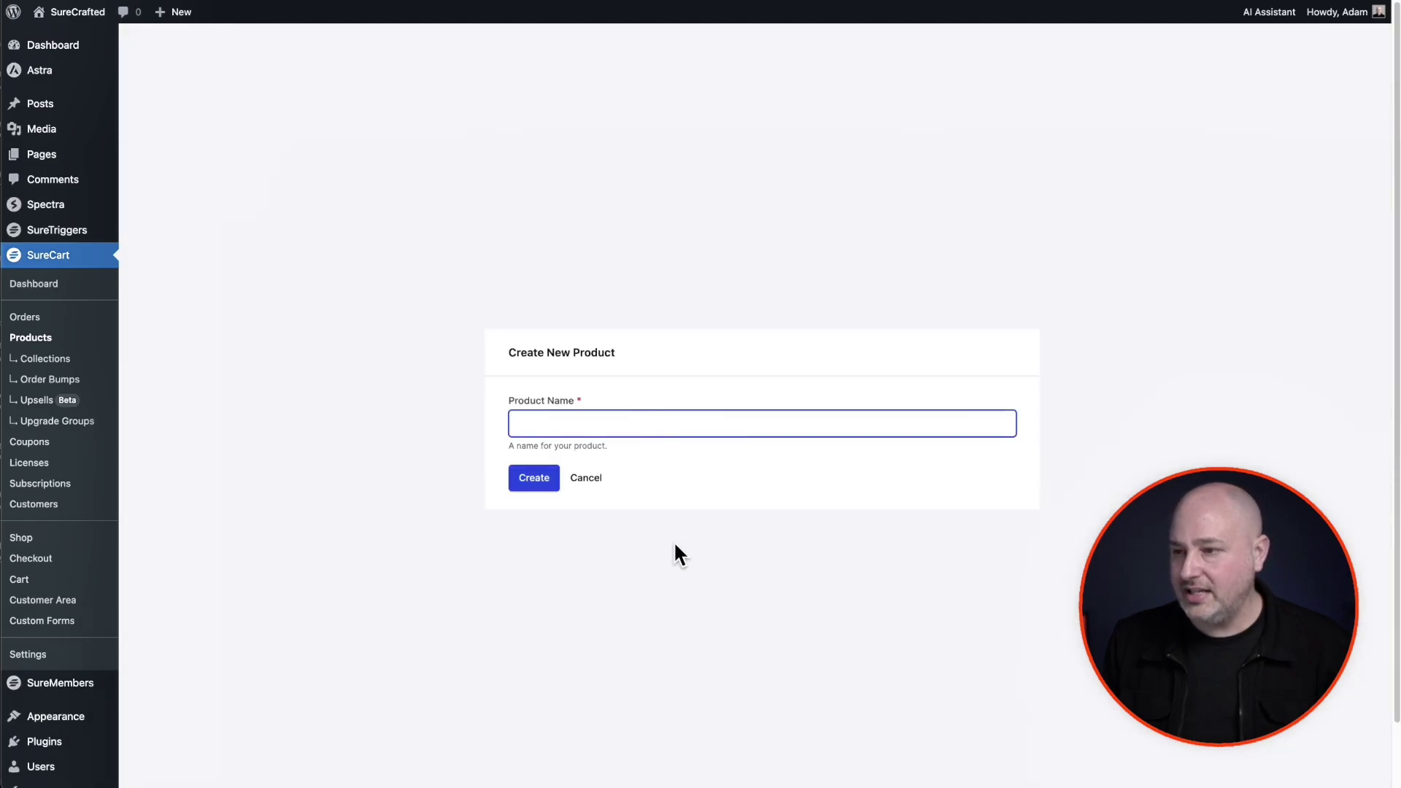
type("My Blueprint Website")
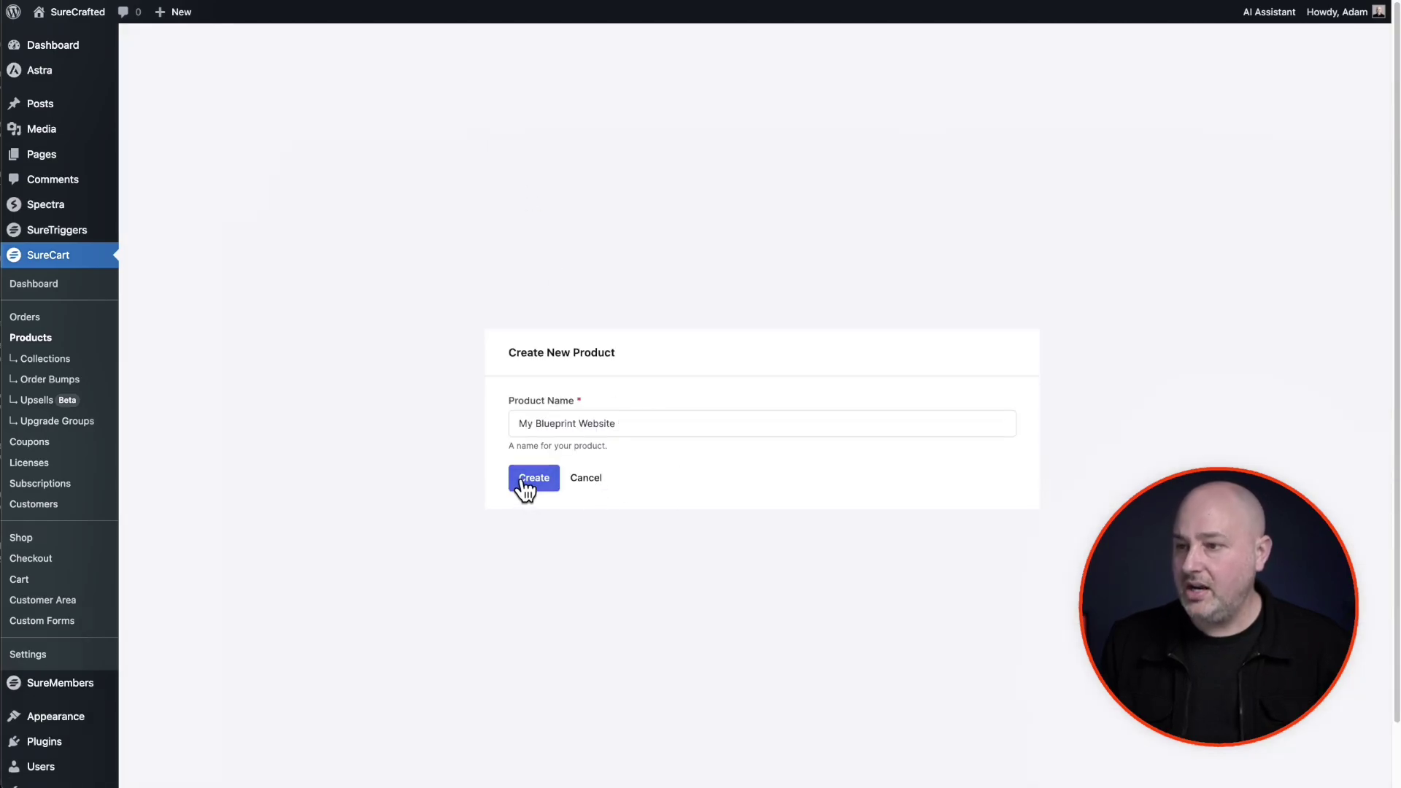
left_click(527, 482)
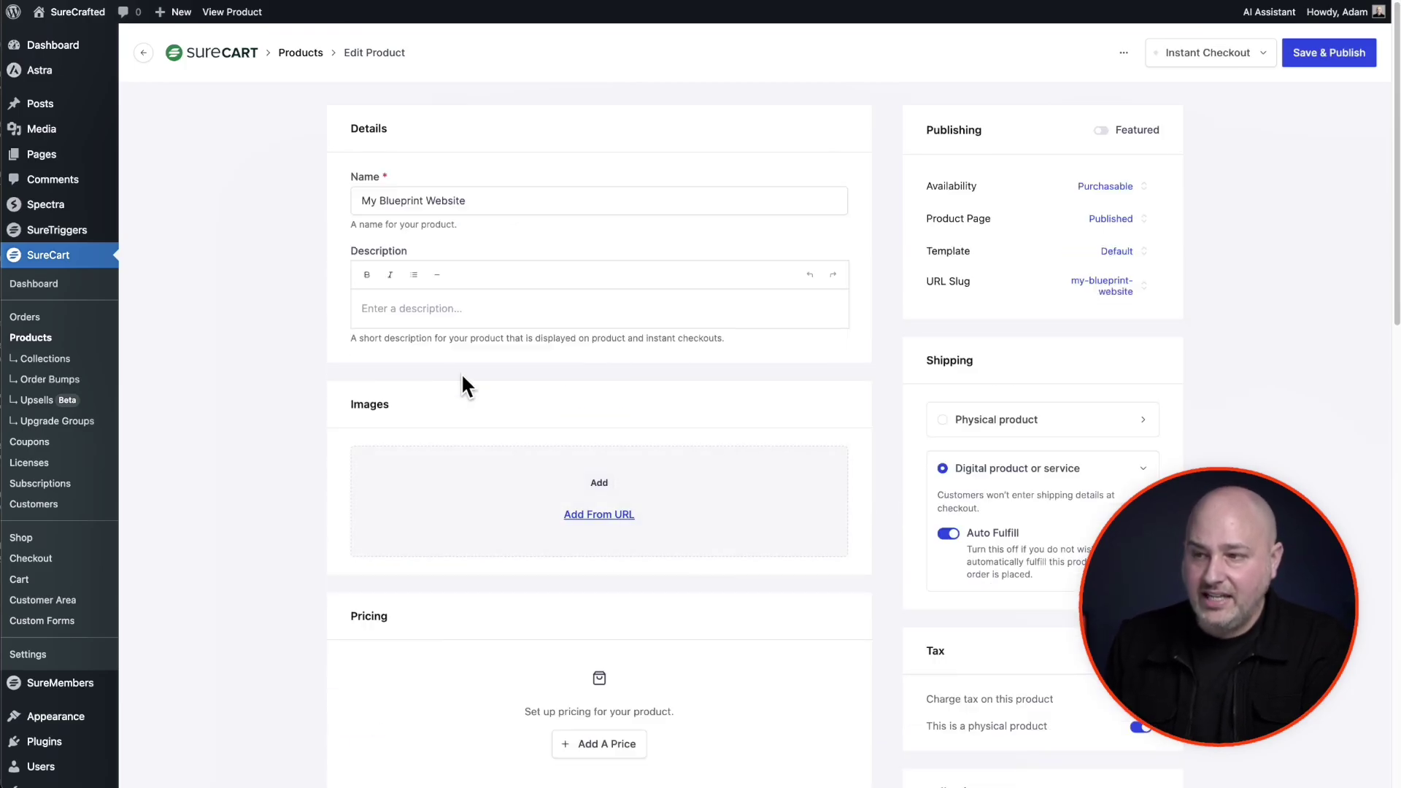
left_click(429, 304)
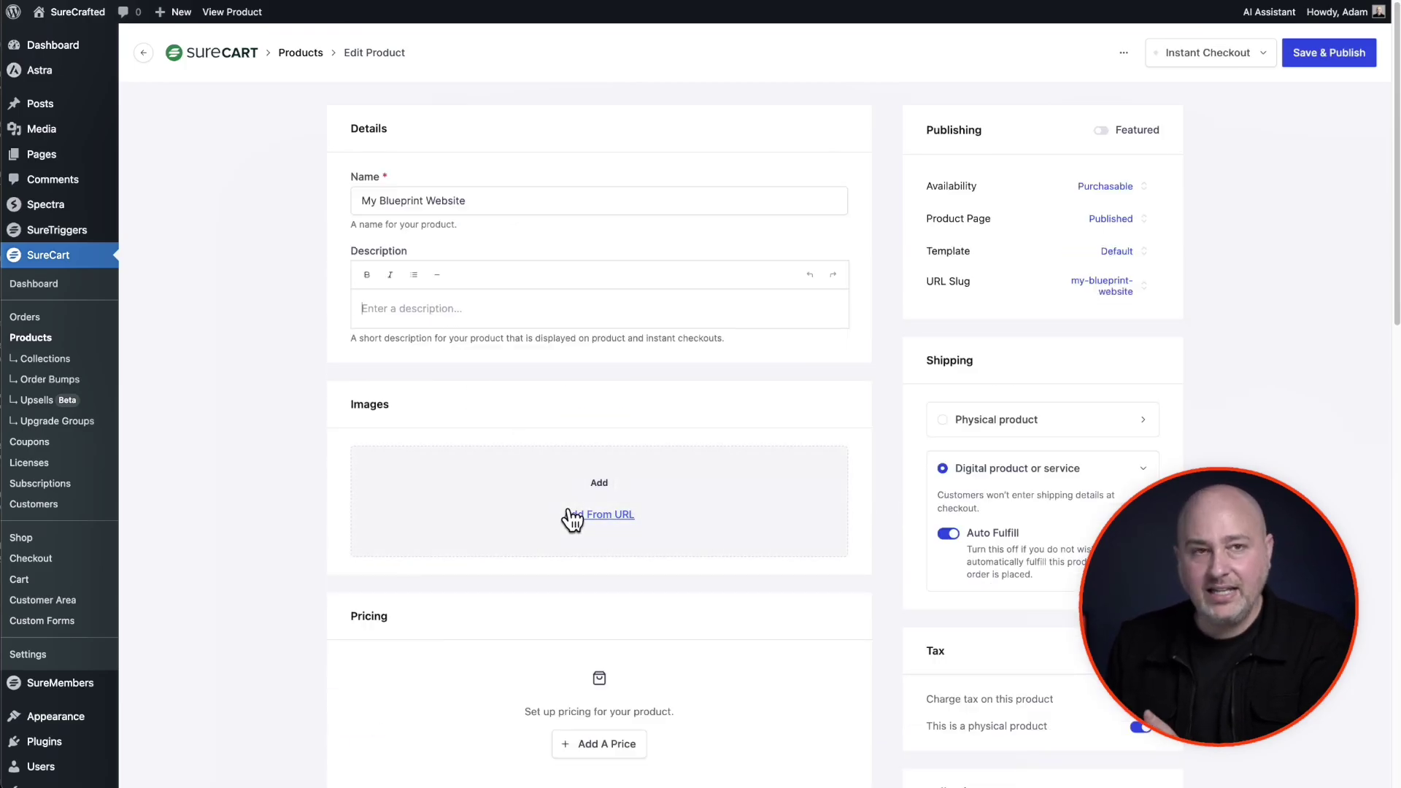
scroll(573, 519, "down", 4)
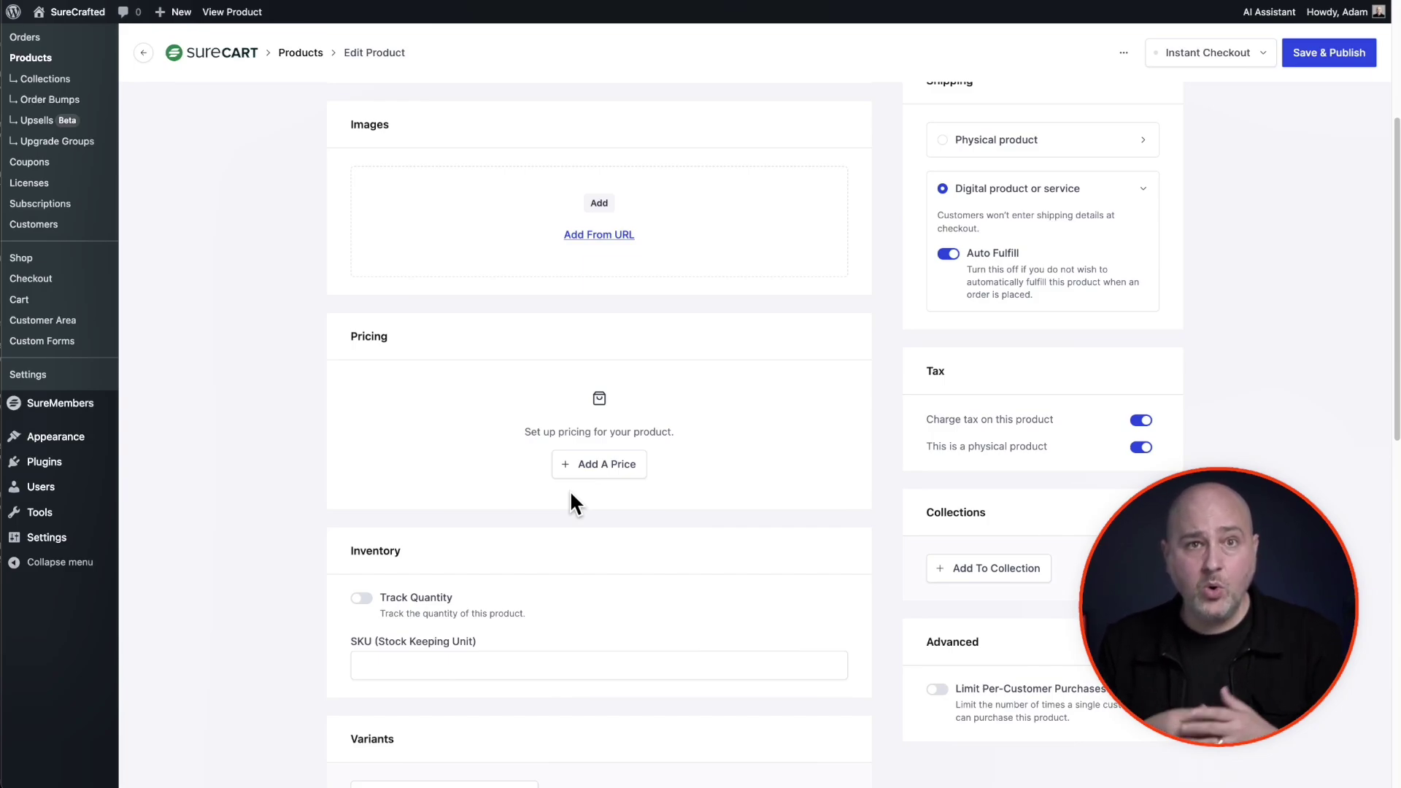
- Add a one-time price of 49 to the product, with access expiry left off
left_click(610, 476)
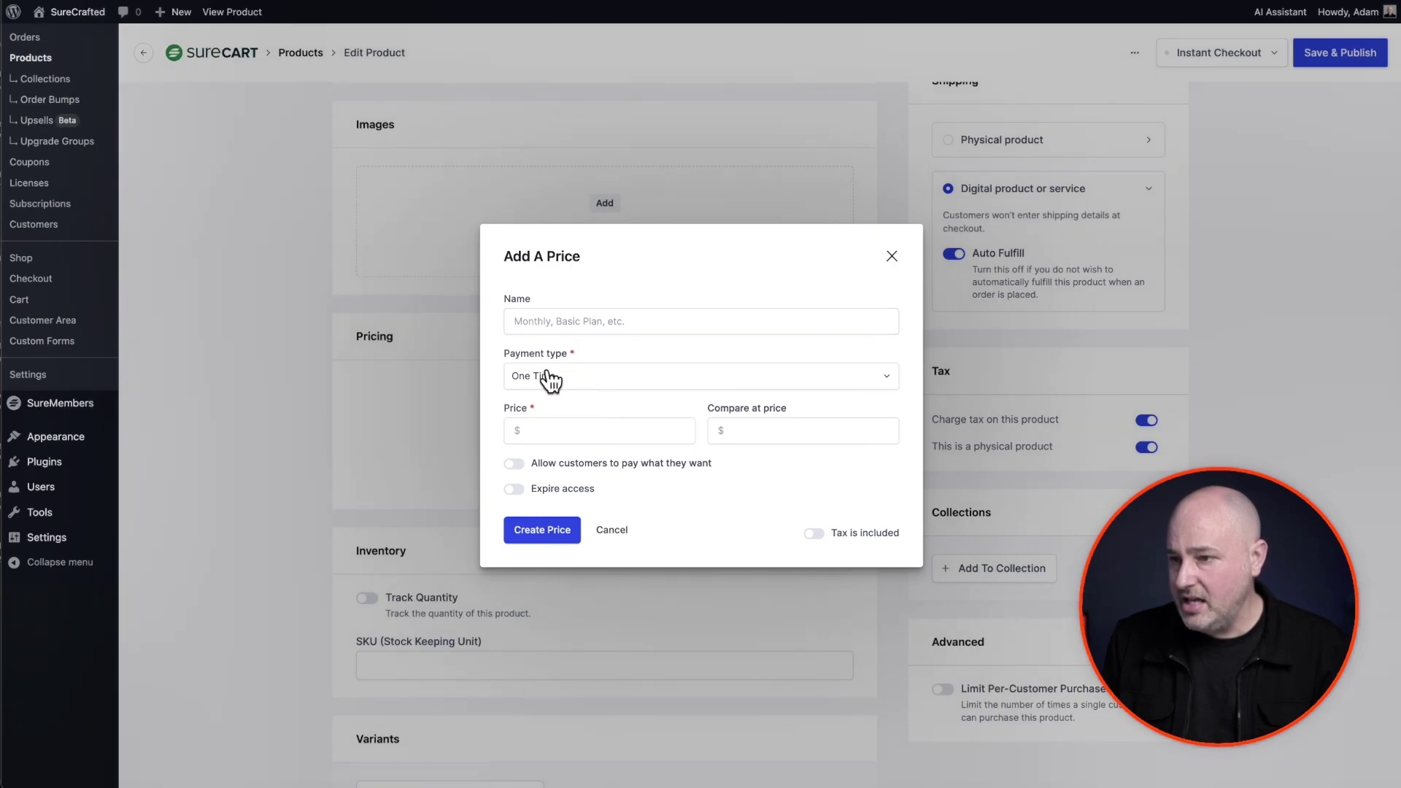
left_click(563, 431)
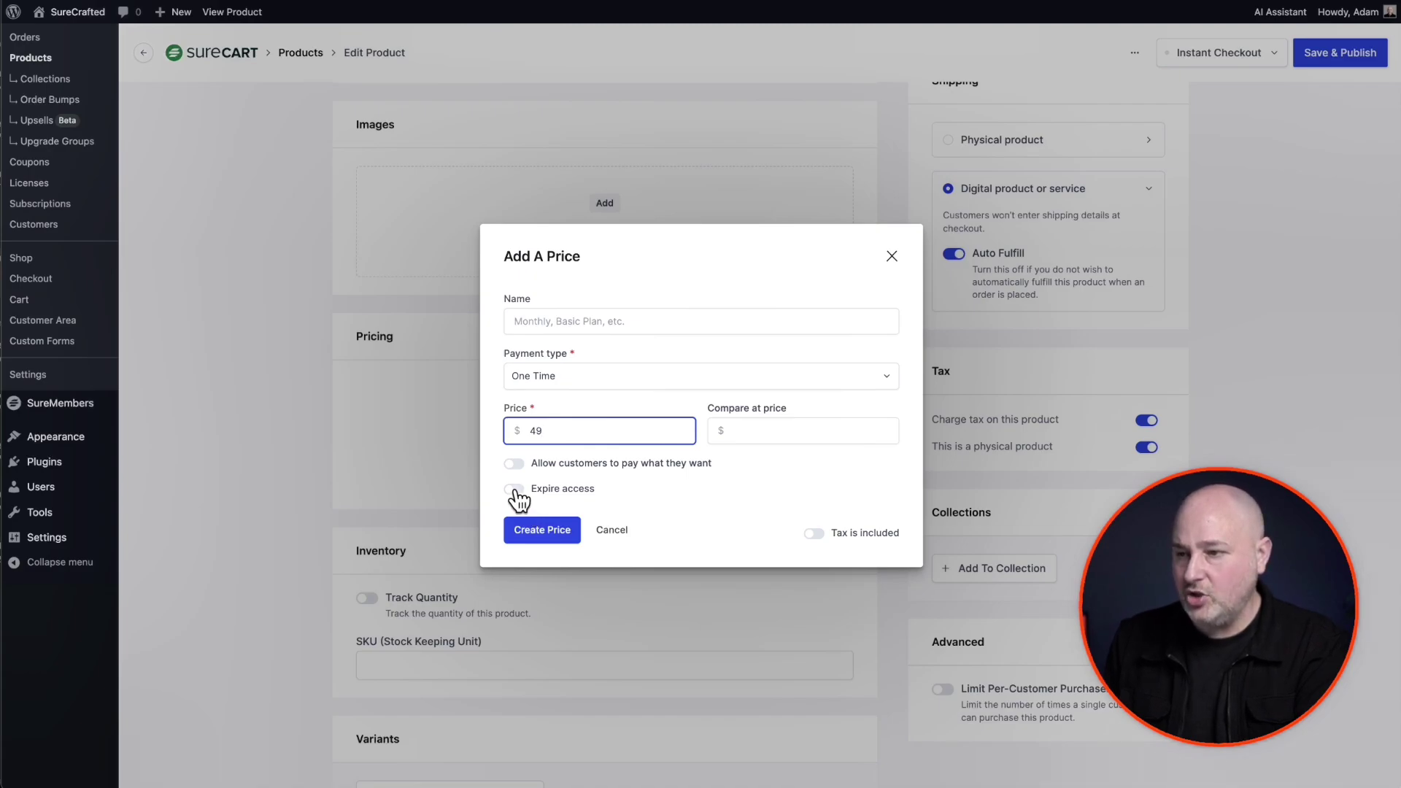
left_click(515, 490)
left_click(576, 496)
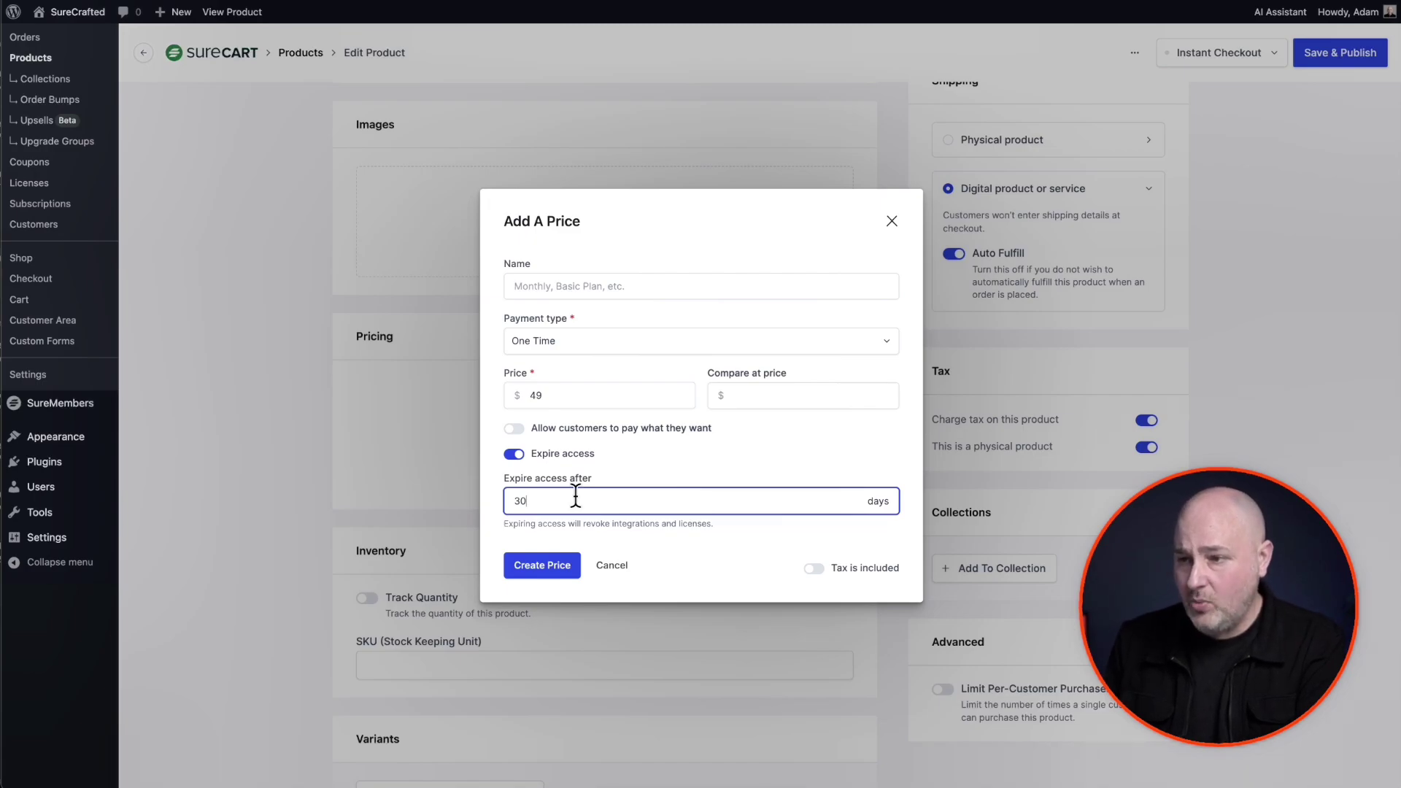
left_click(515, 455)
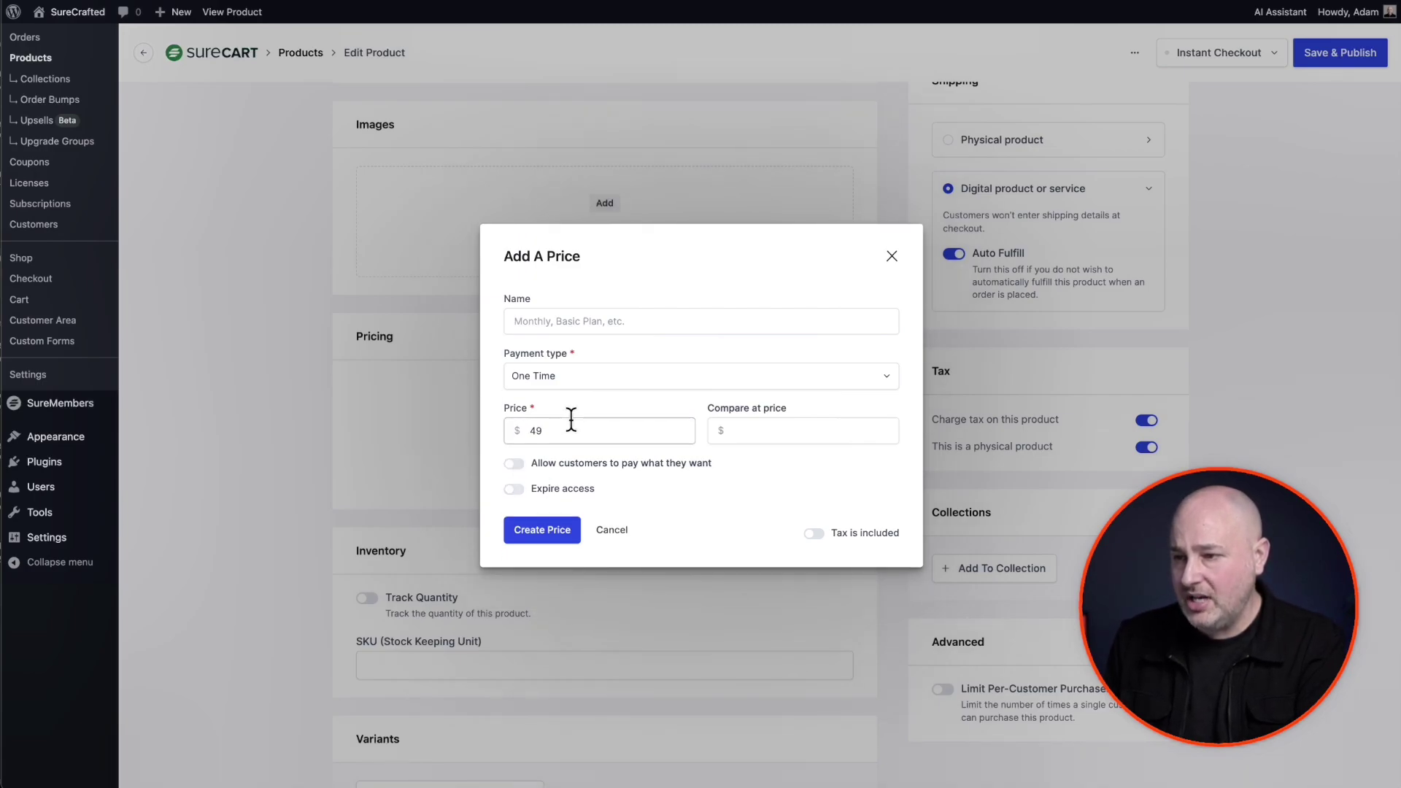
left_click(547, 533)
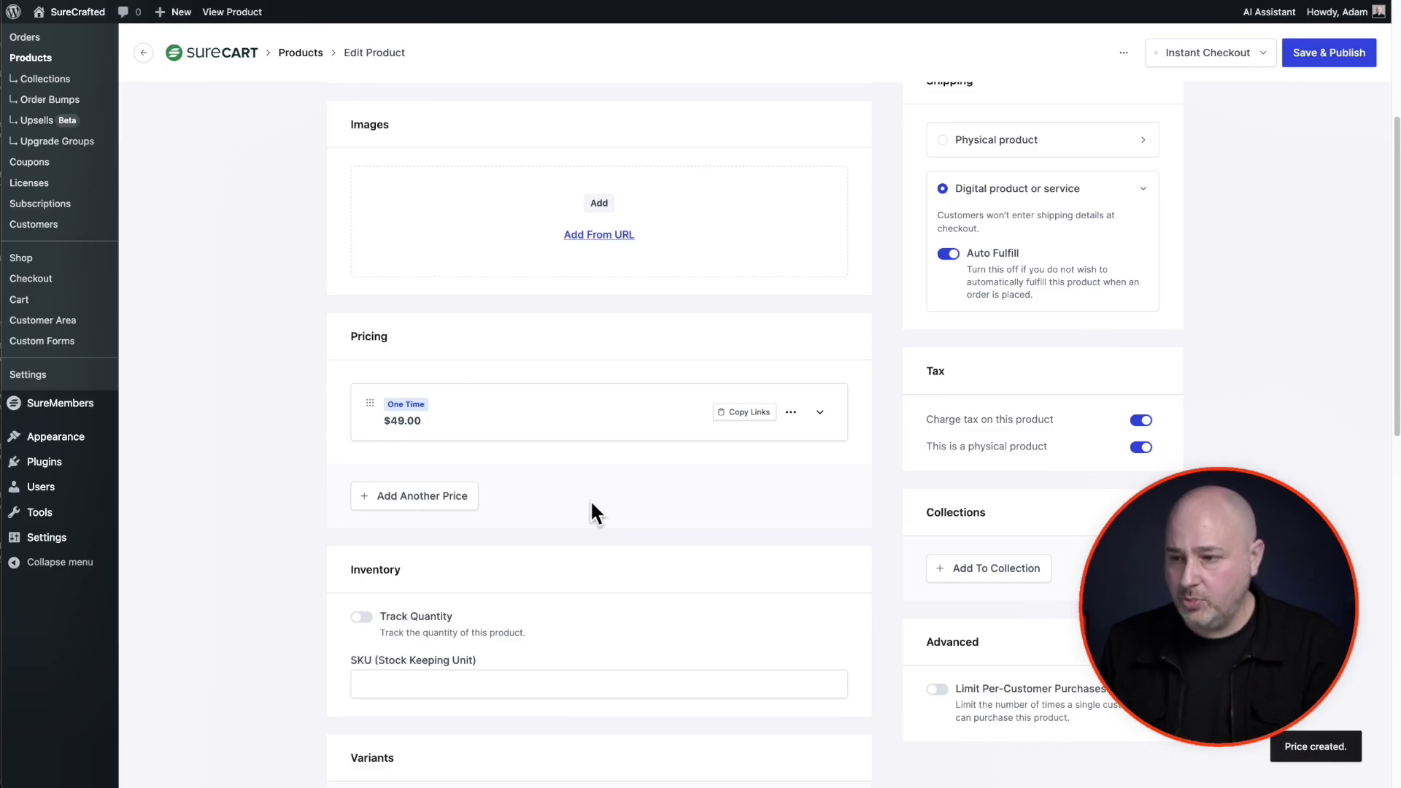
- Attach an external-link download named 'Blueprint Website' using the pasted ZipWP blueprint URL
scroll(593, 505, "down", 10)
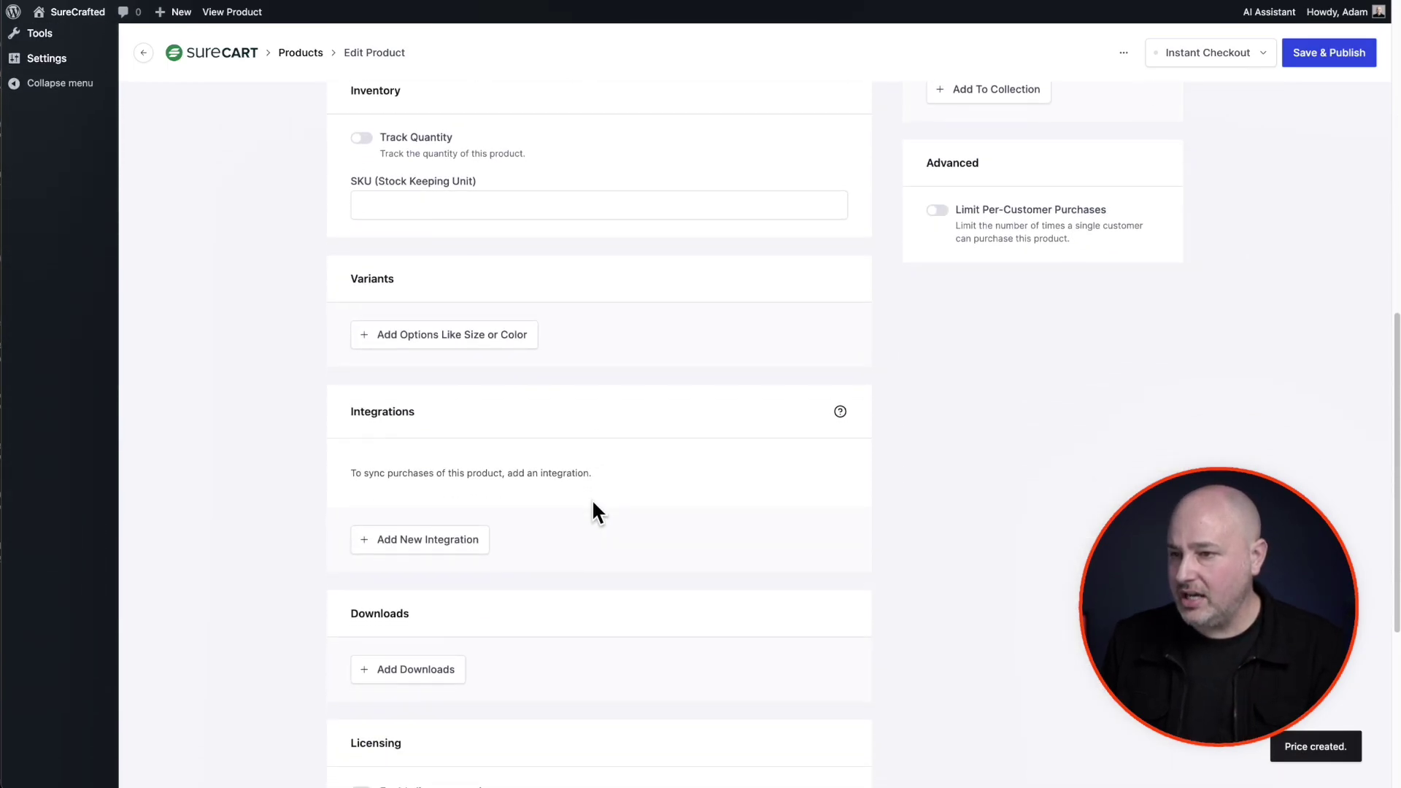
scroll(593, 503, "down", 5)
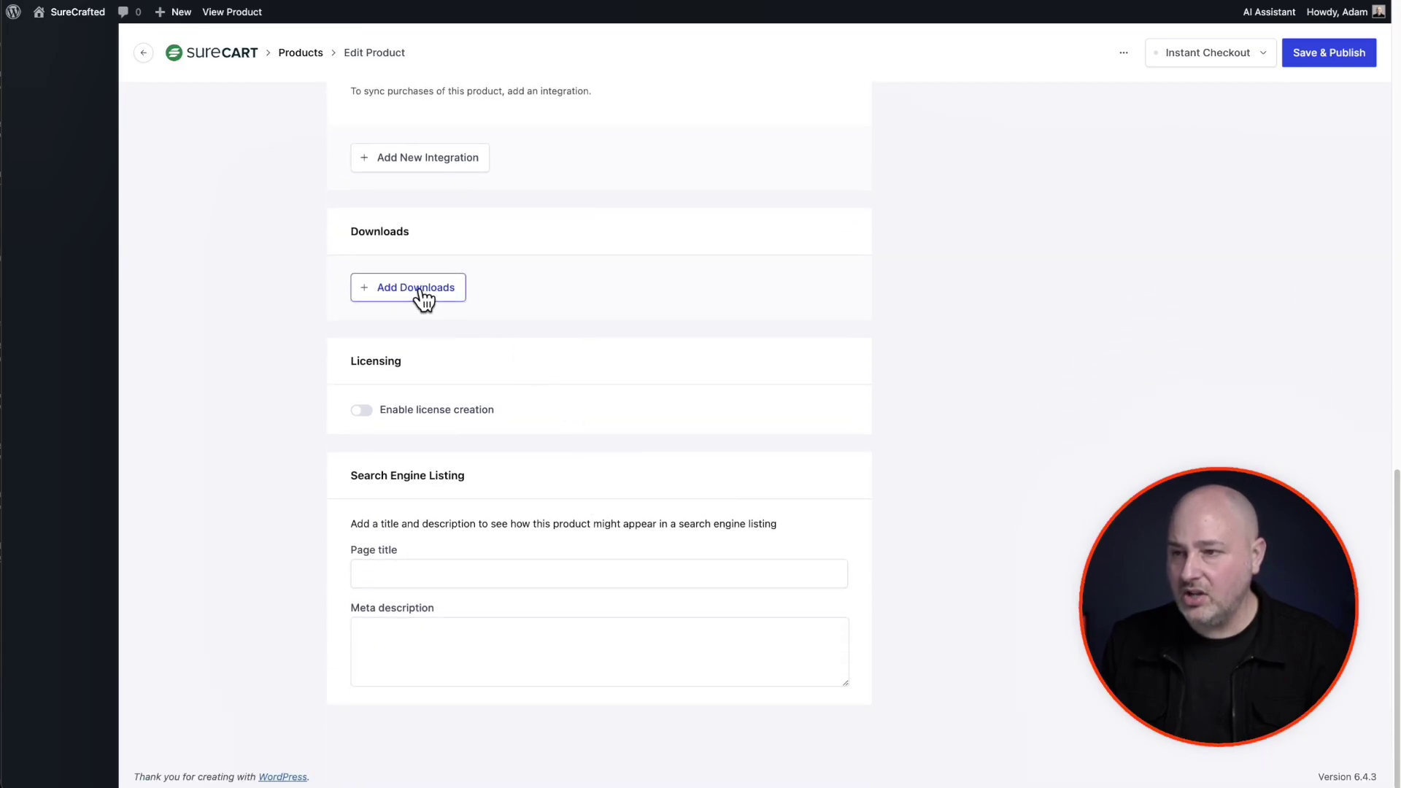
left_click(423, 291)
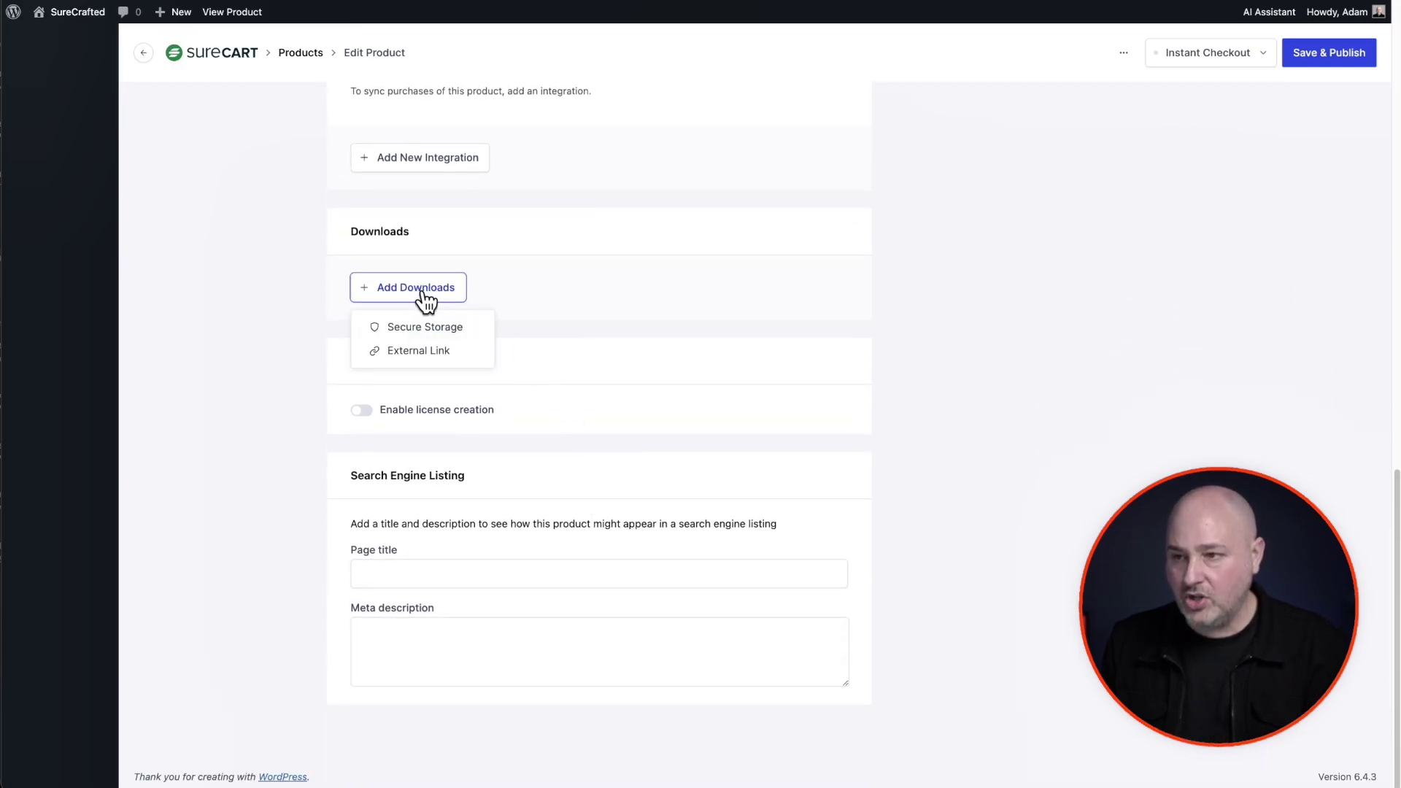
left_click(430, 352)
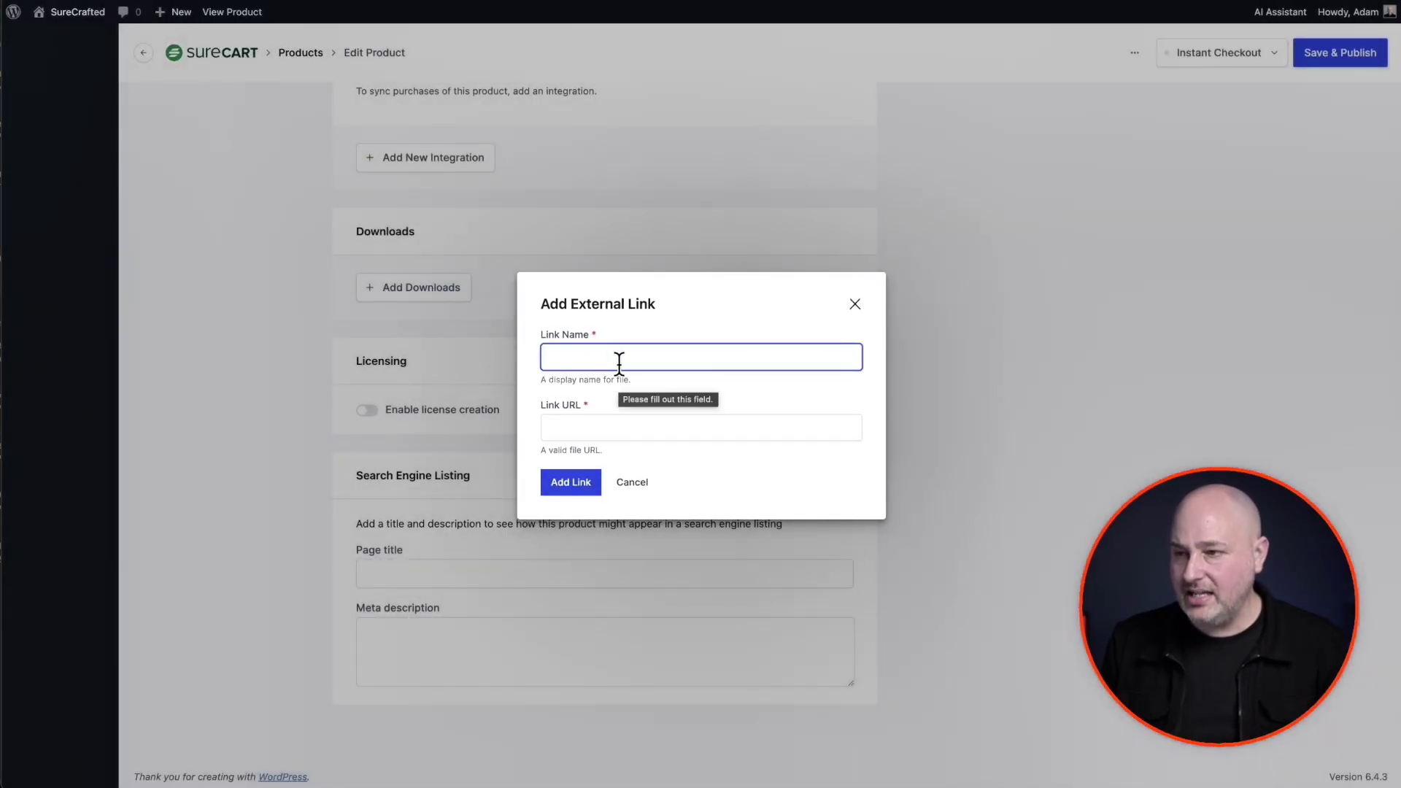
type("Blueprint Website")
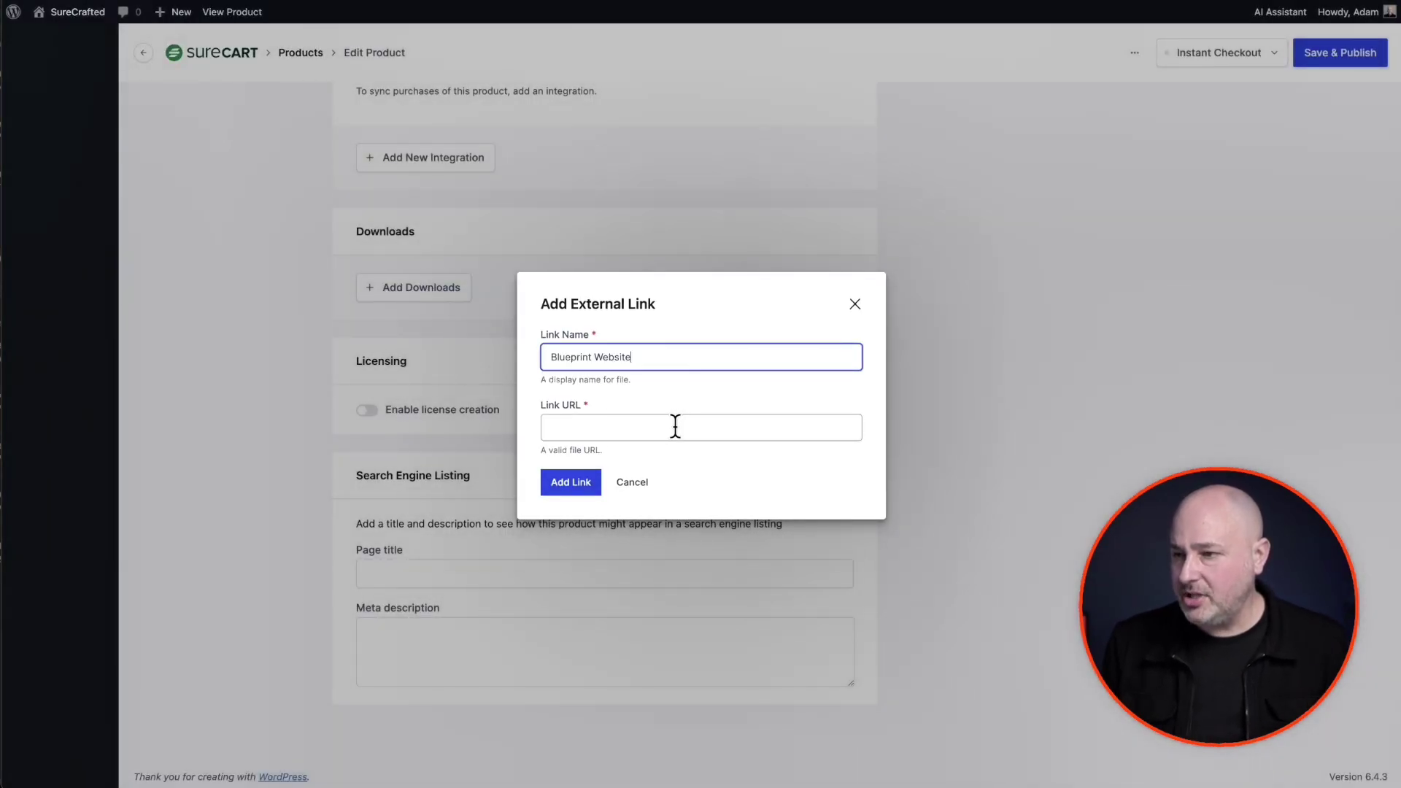
left_click(675, 427)
type("https://app.zipwp.com/blueprint/boilerplate-template-vwi")
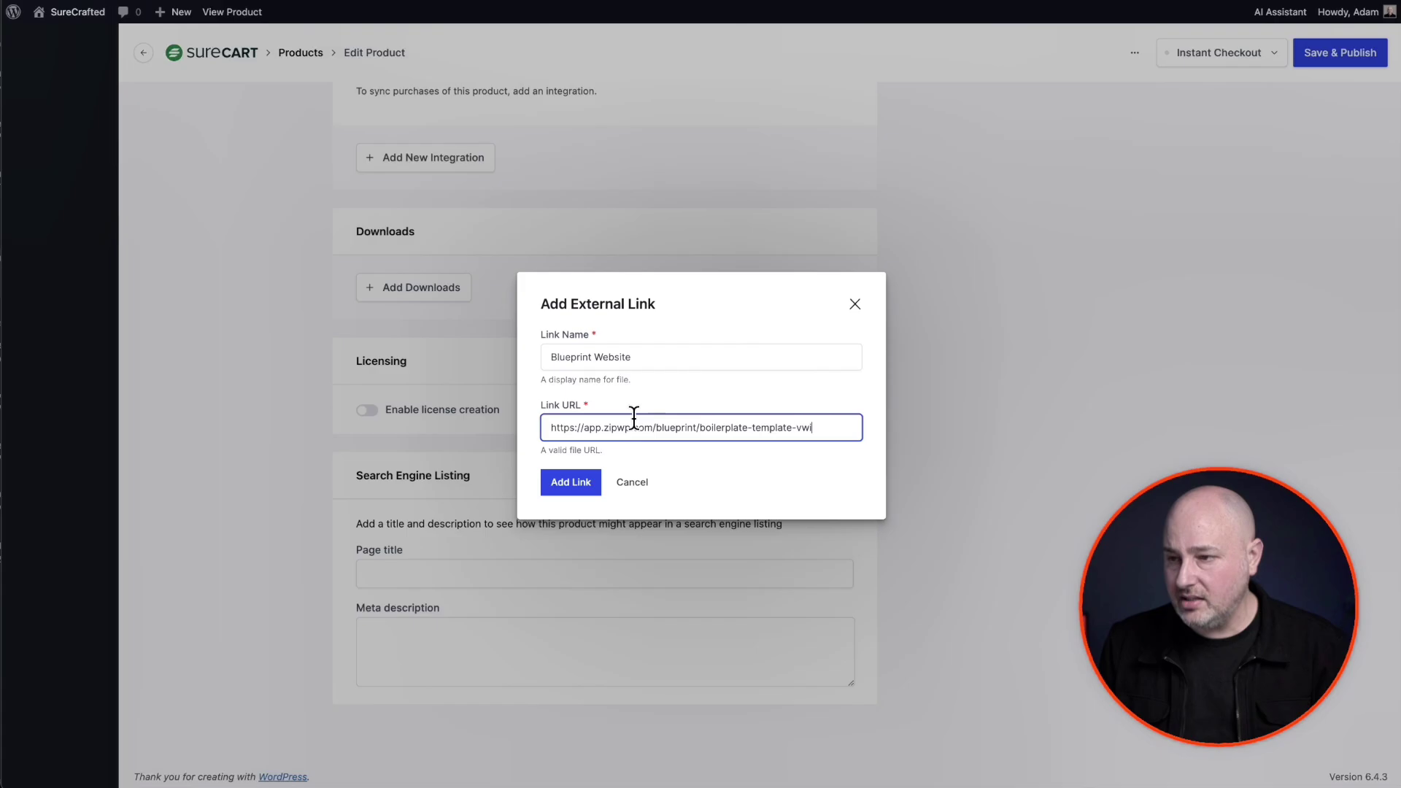
left_click(581, 483)
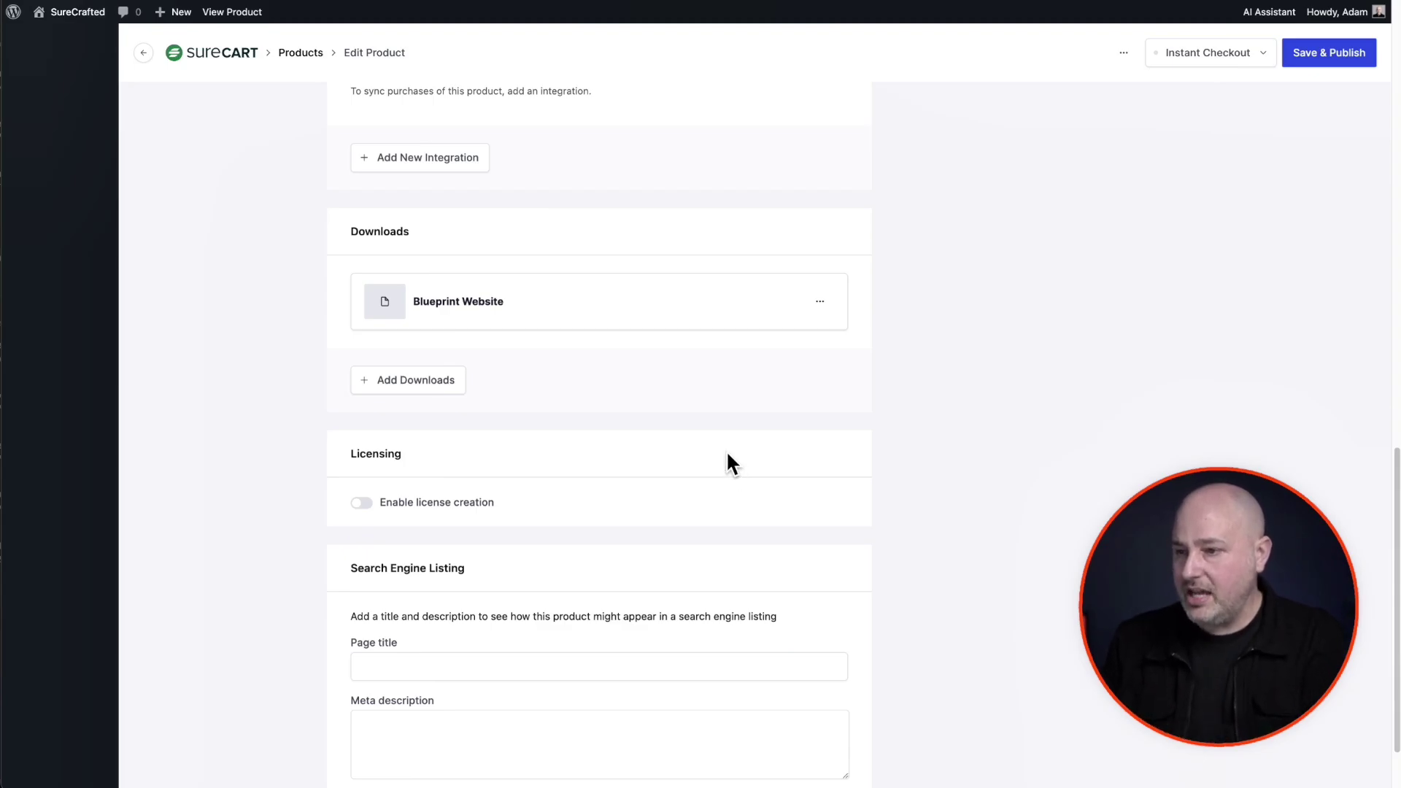
- Return to the top of the Edit Product page and Save & Publish My Blueprint Website
scroll(741, 464, "down", 2)
scroll(741, 464, "up", 5)
scroll(741, 464, "up", 8)
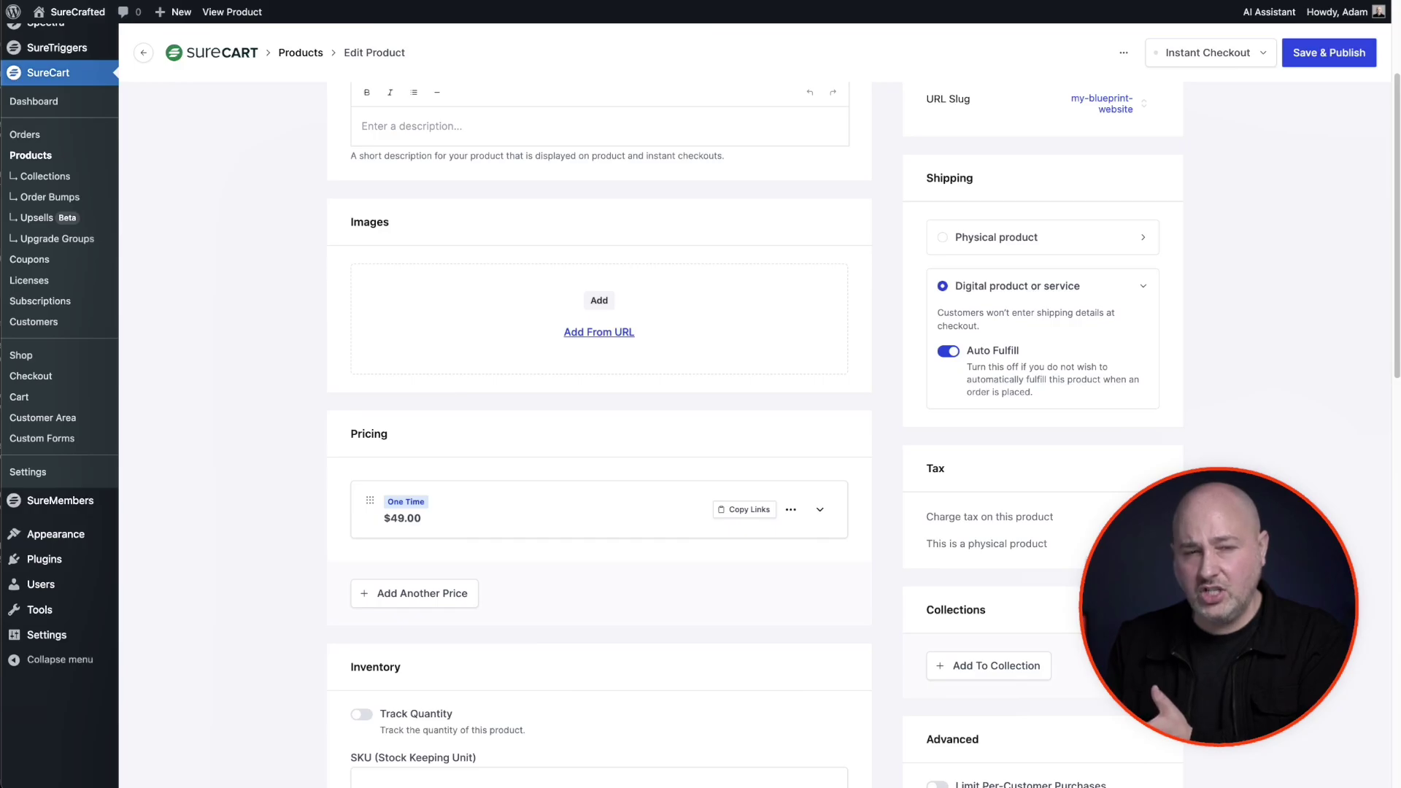
scroll(1048, 576, "up", 3)
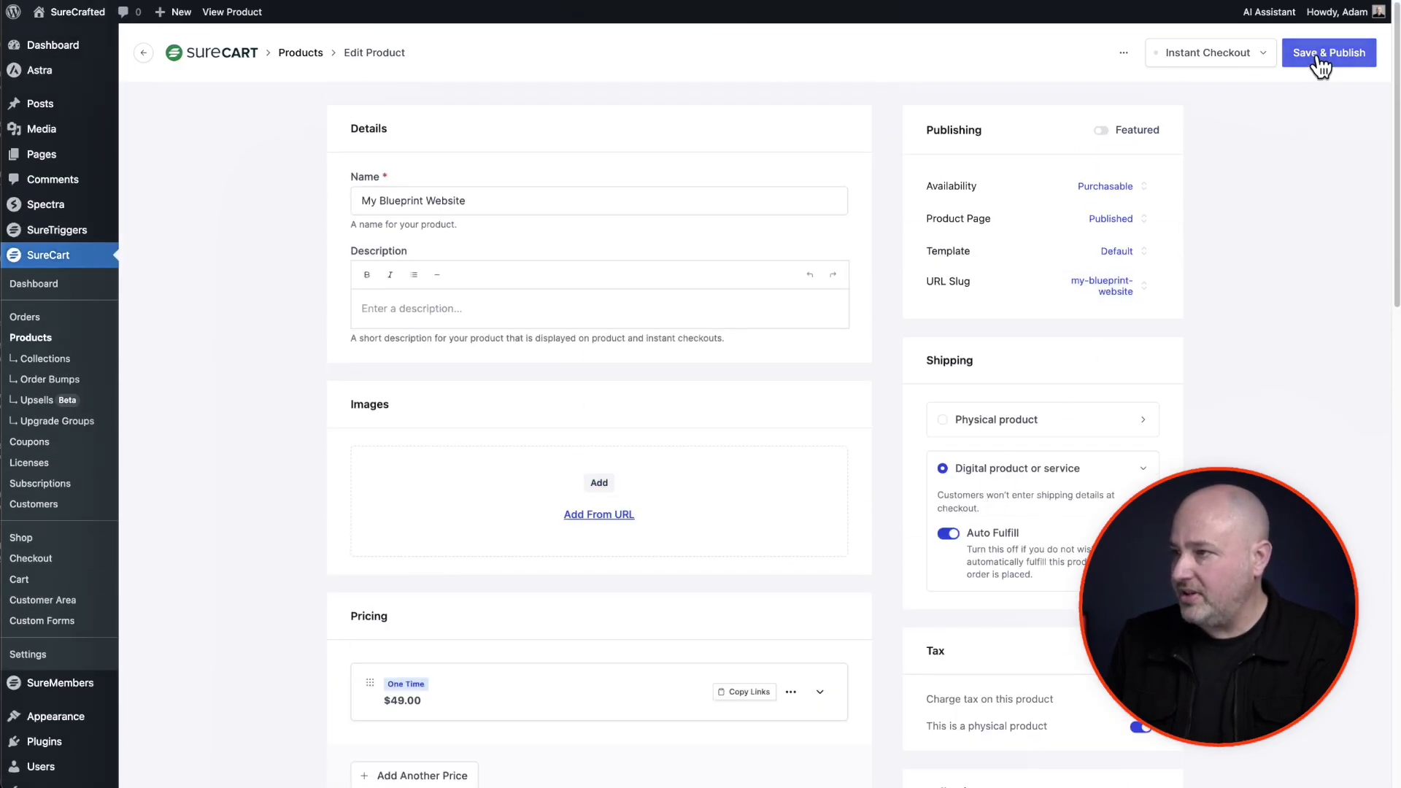
left_click(1326, 61)
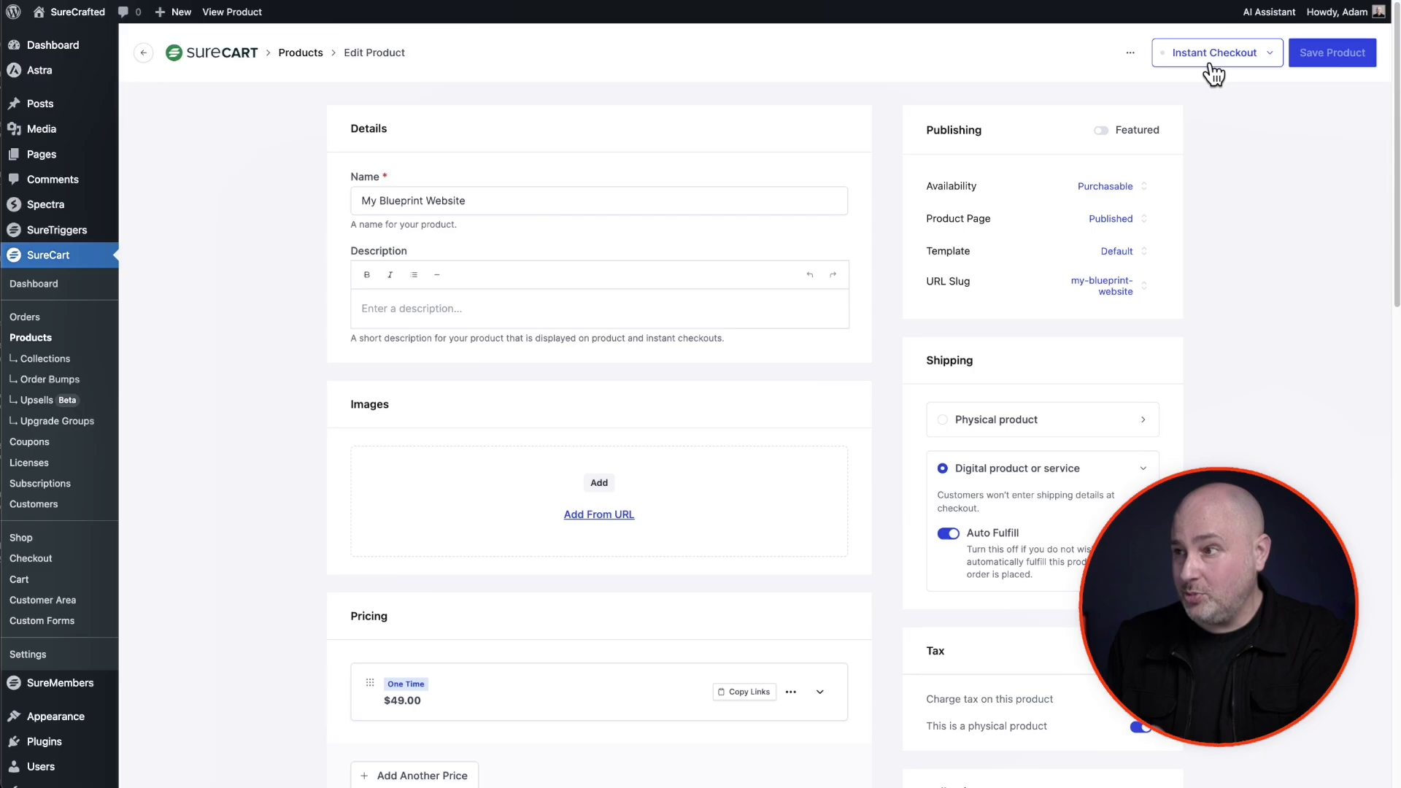
- Publish the instant checkout with Test Mode on and the store logo hidden, then save the product
left_click(1266, 64)
left_click(1035, 106)
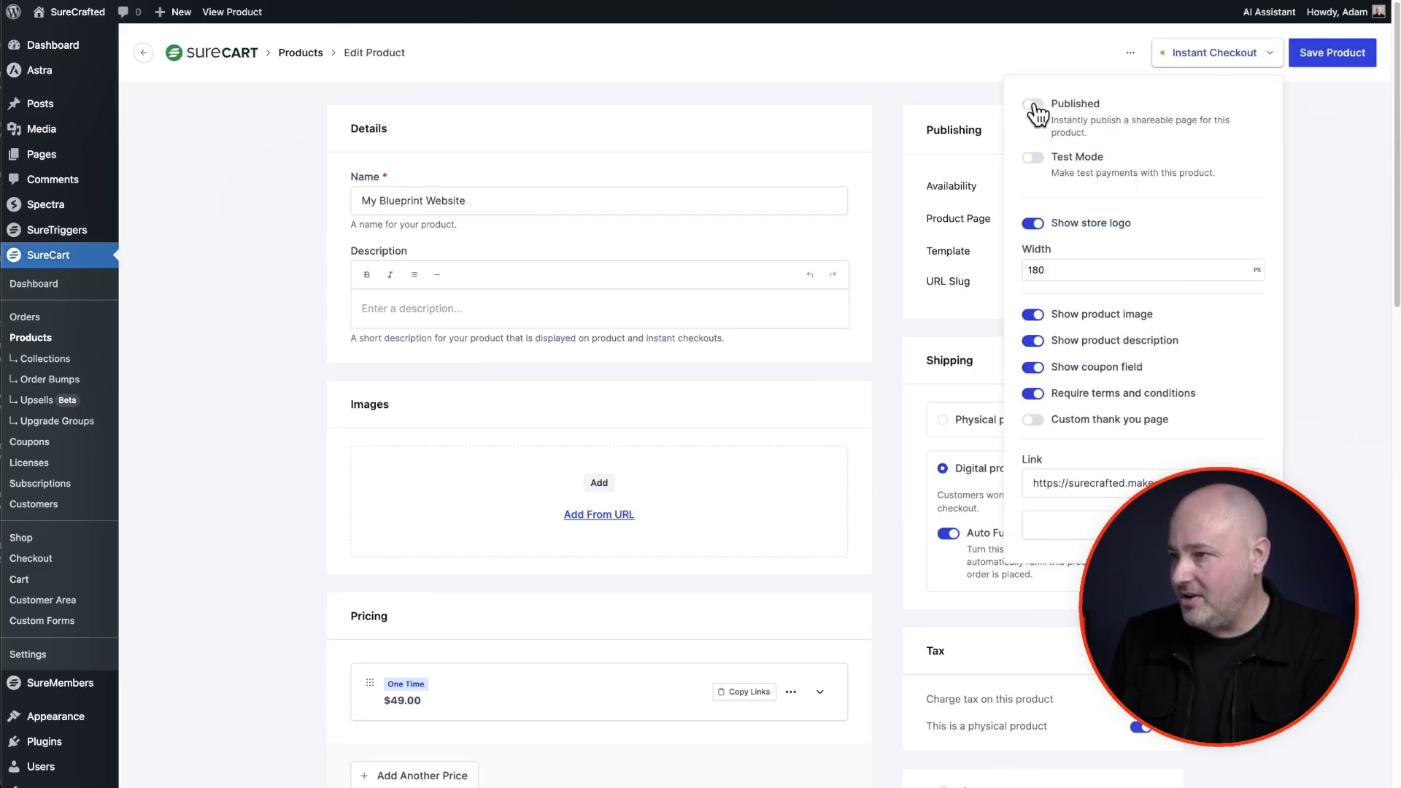
left_click(1033, 159)
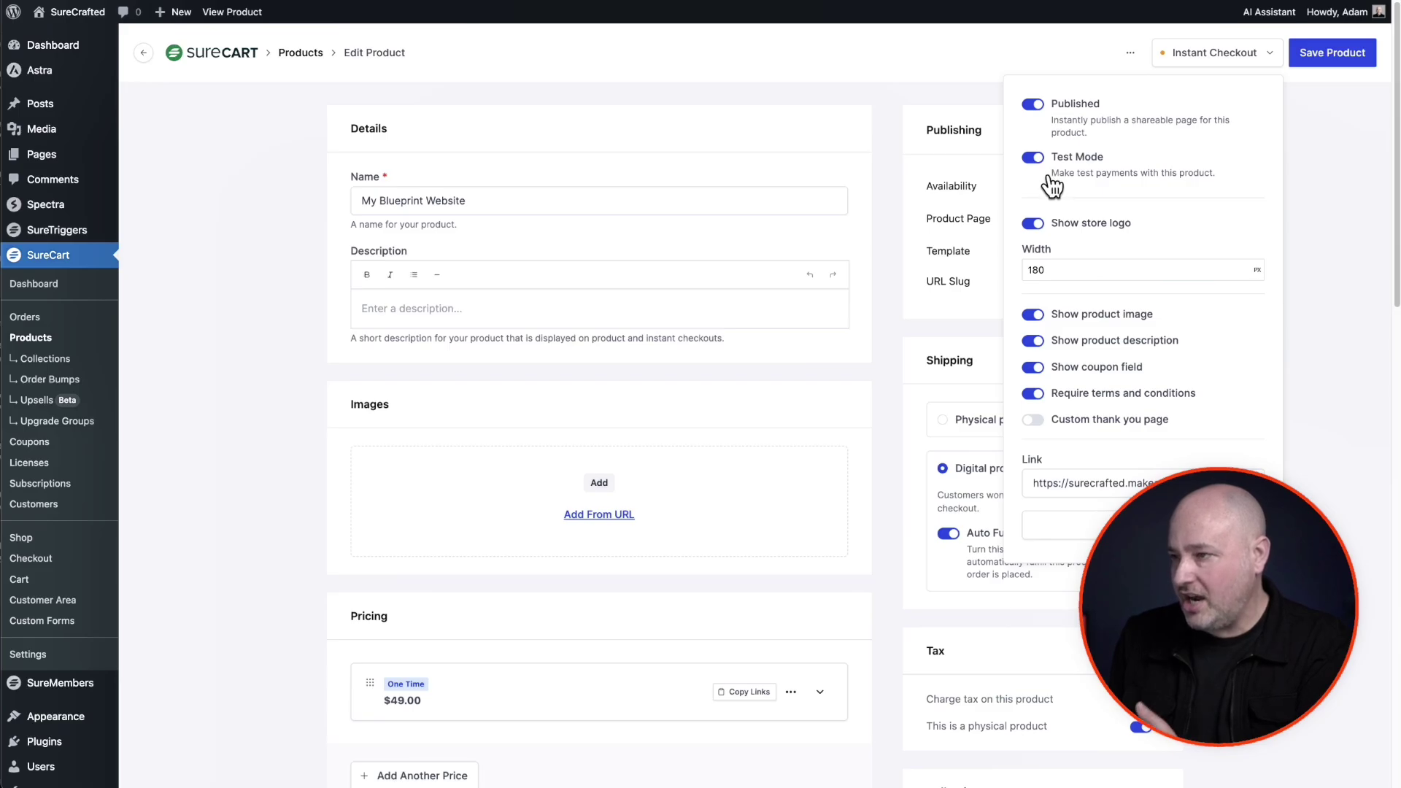
left_click(1032, 223)
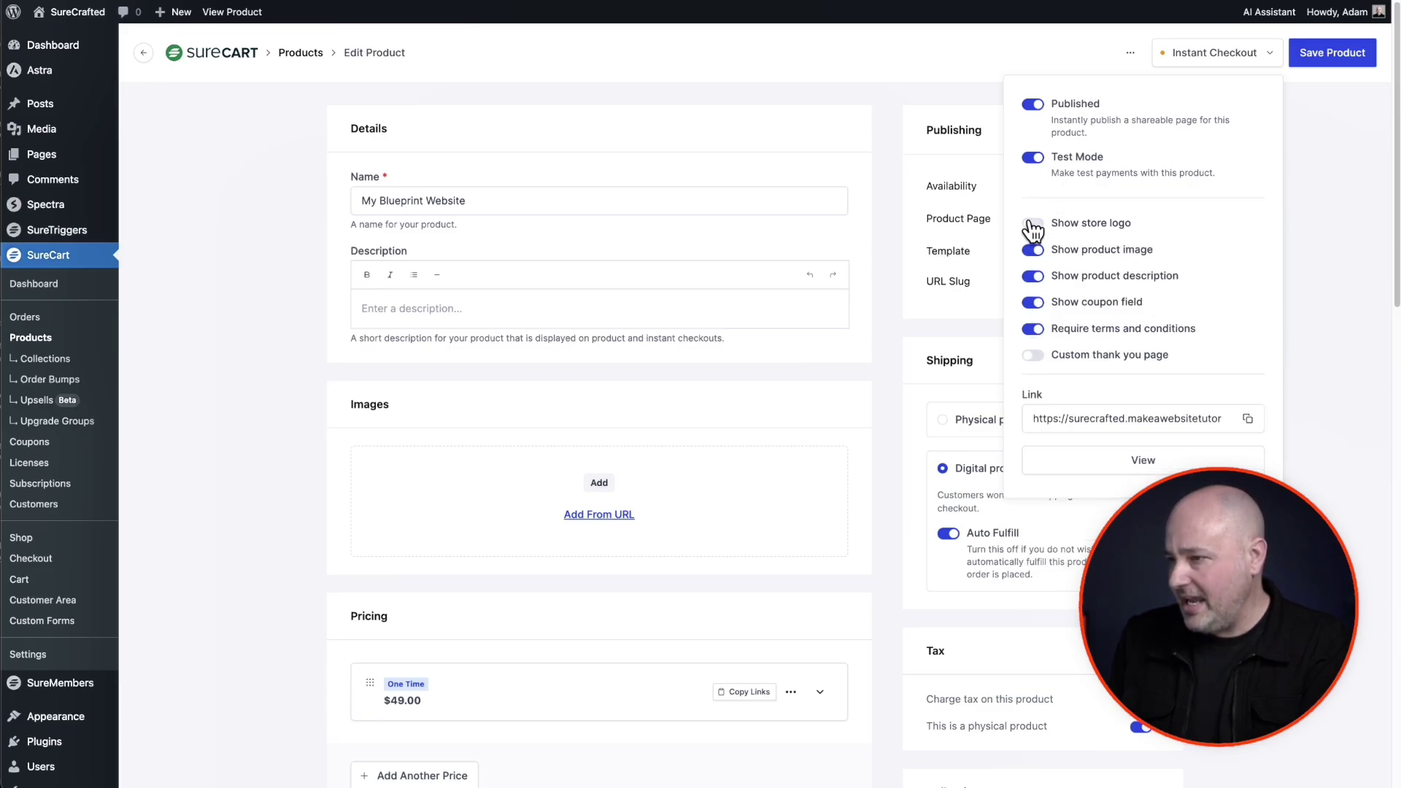
left_click(1143, 459)
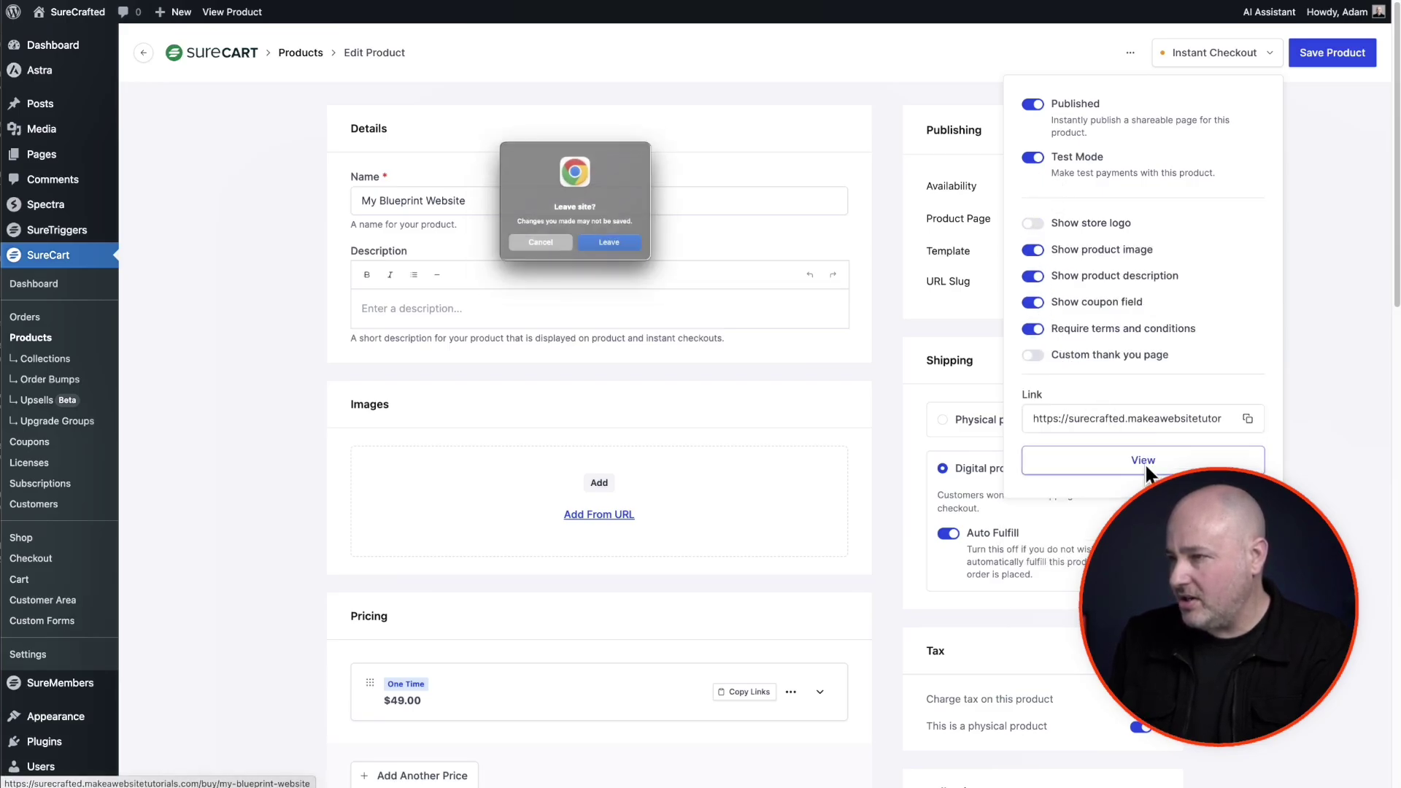
left_click(556, 254)
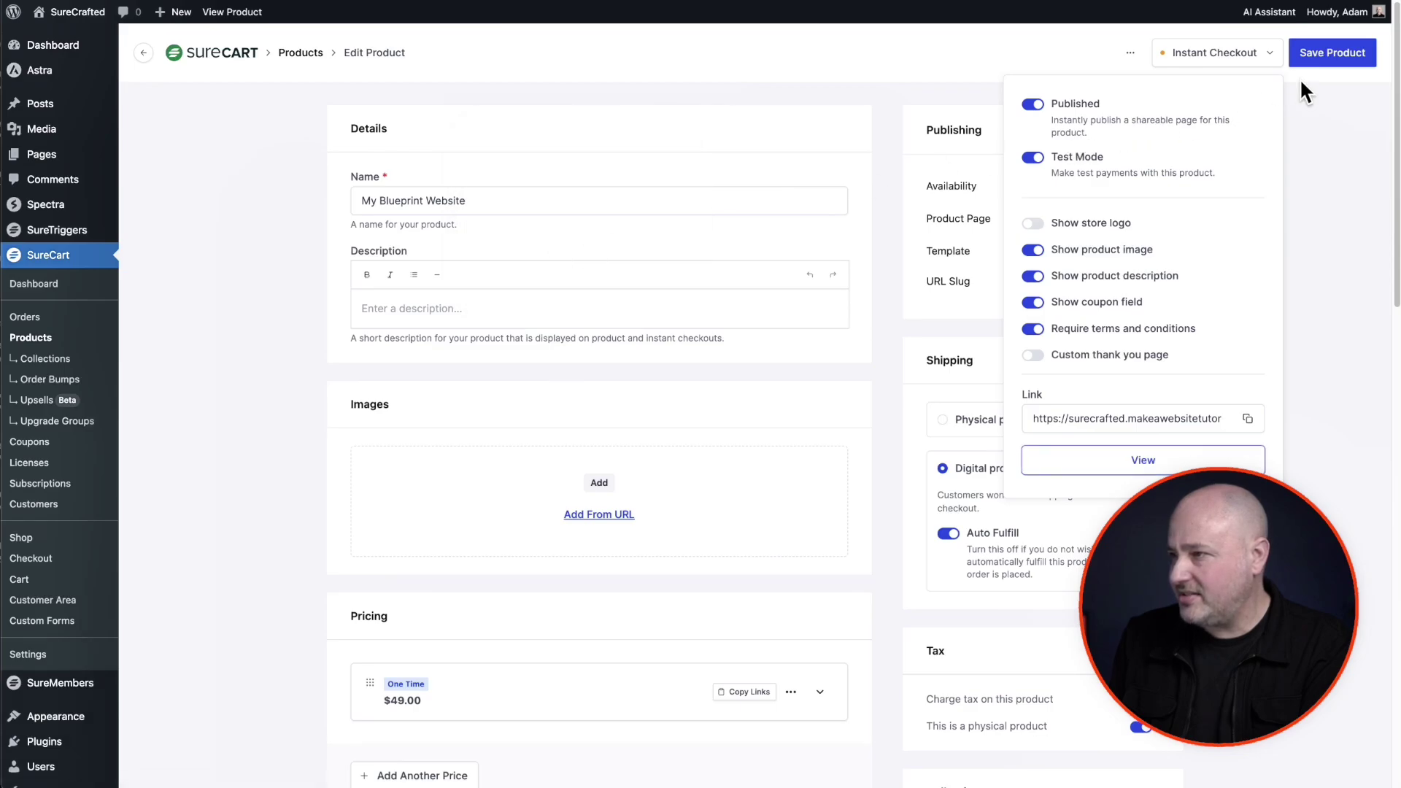
left_click(1333, 57)
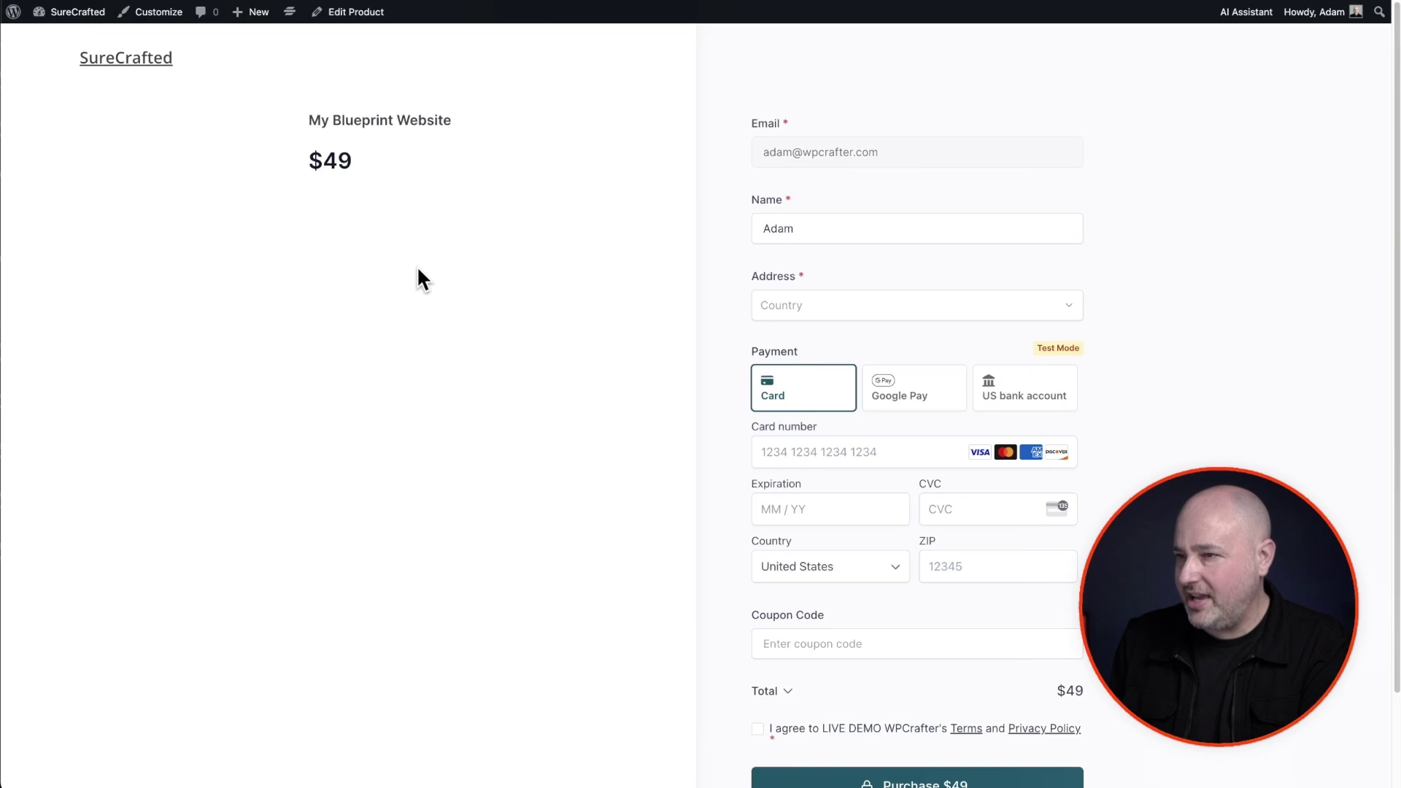
- Complete the $49 test checkout for My Blueprint Website, including choosing the billing country
scroll(874, 256, "down", 2)
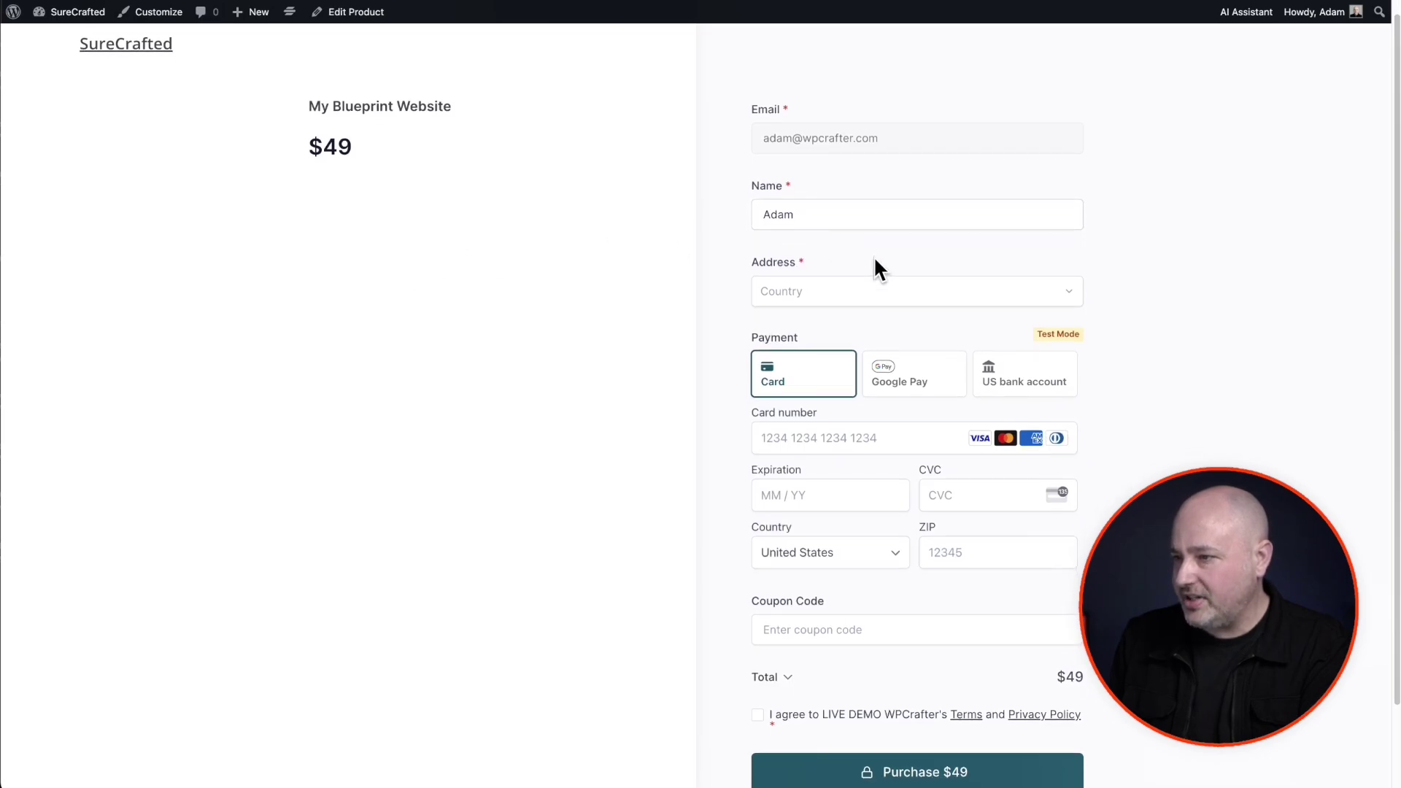
left_click(912, 268)
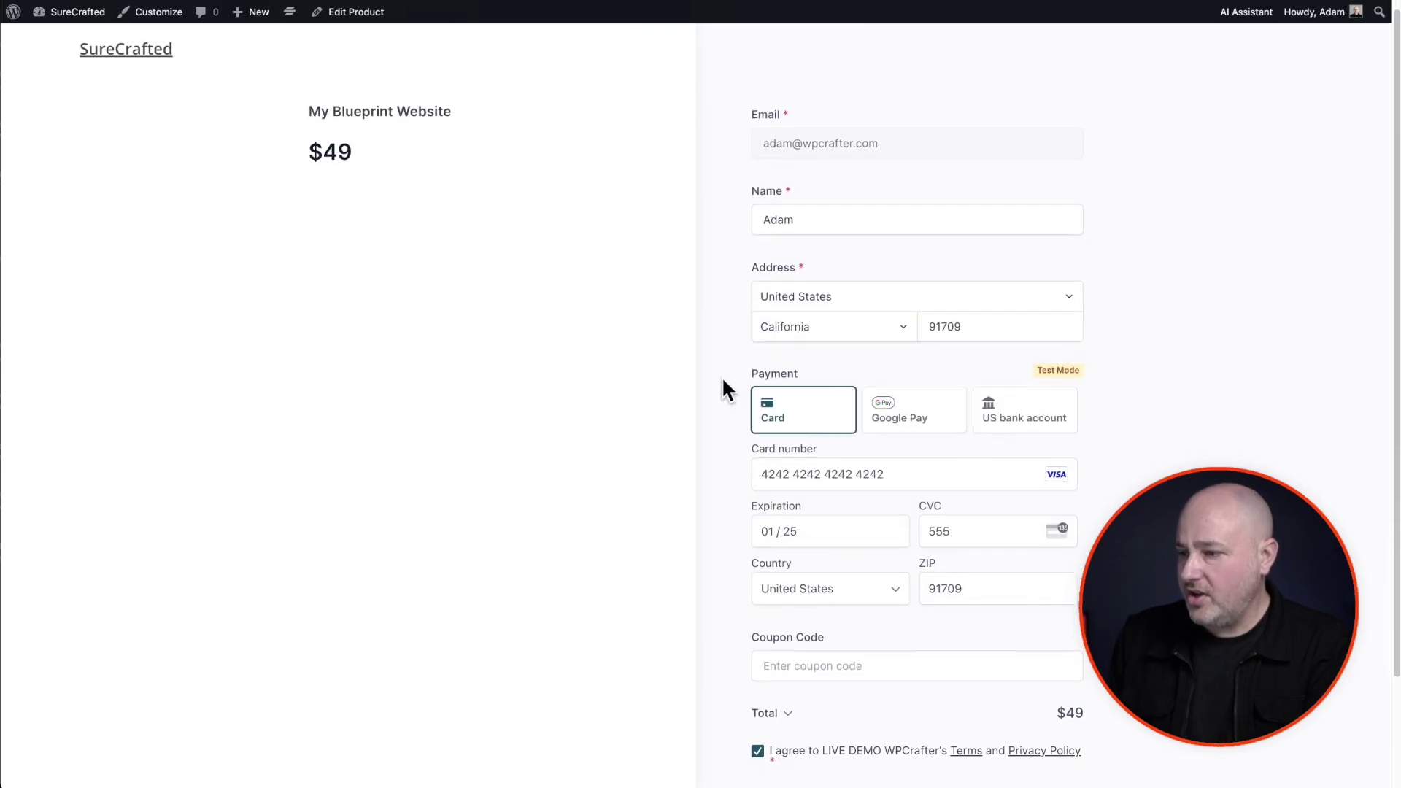
scroll(723, 387, "down", 3)
left_click(924, 697)
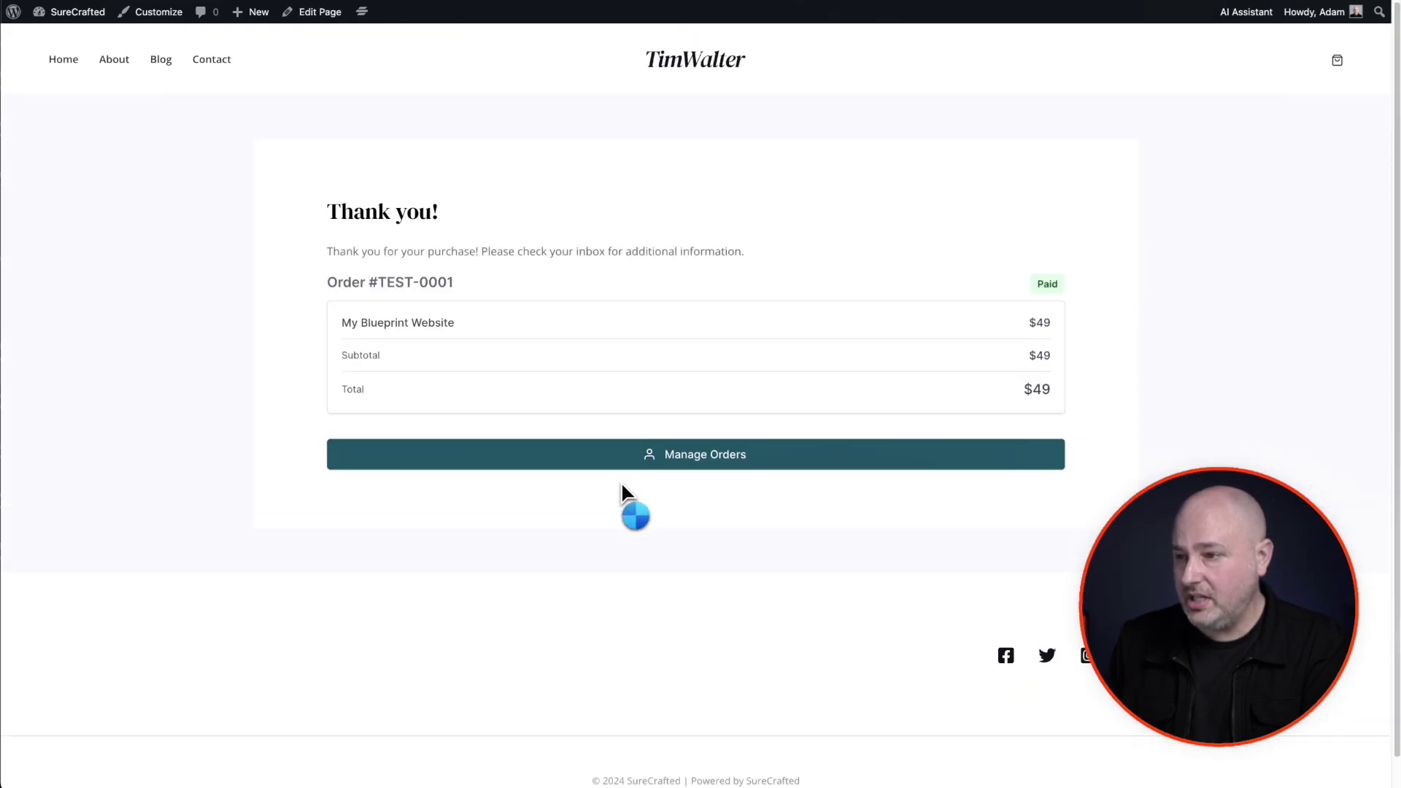
- From Manage Orders, open the My Blueprint Website downloads and redeem the Blueprint Website download
left_click(707, 474)
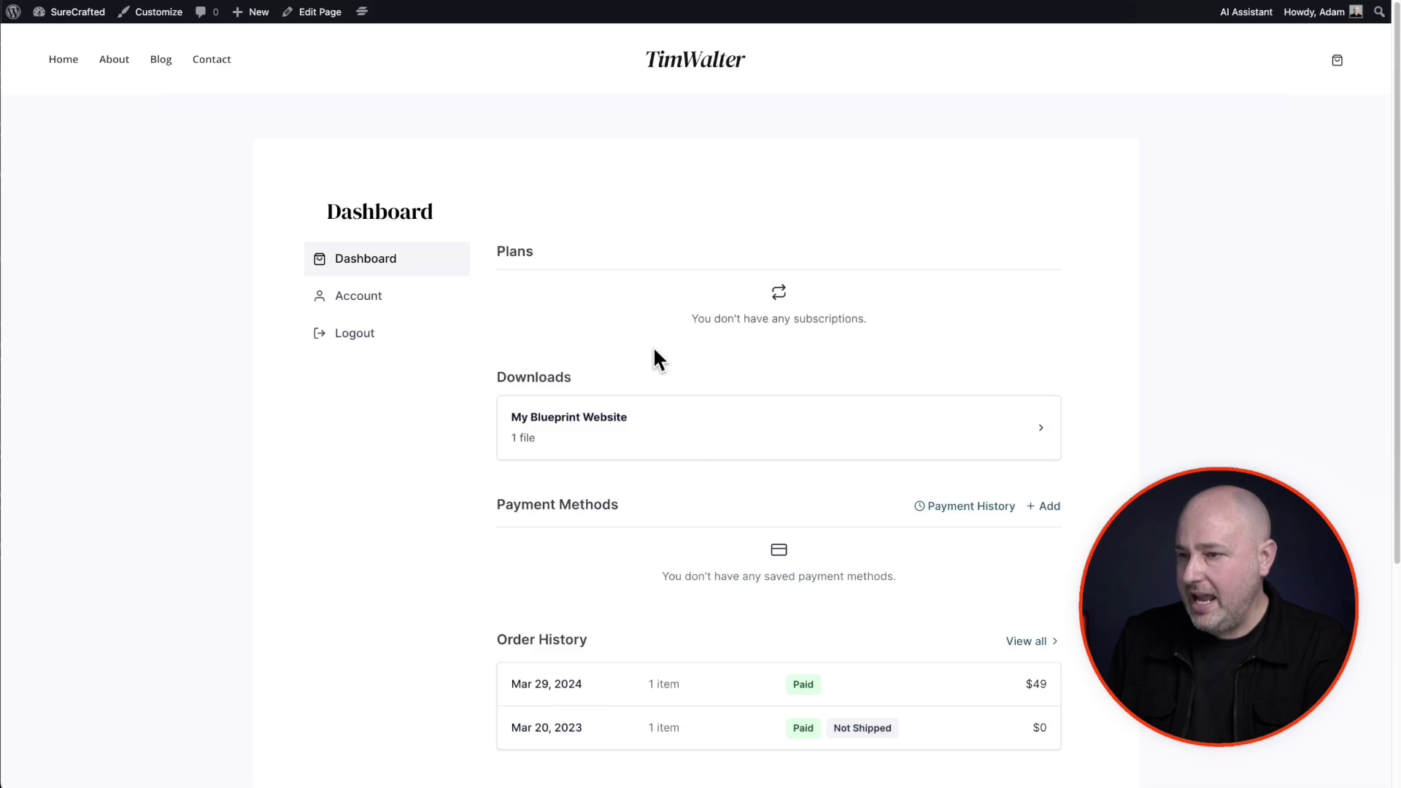
left_click_drag(497, 374, 602, 387)
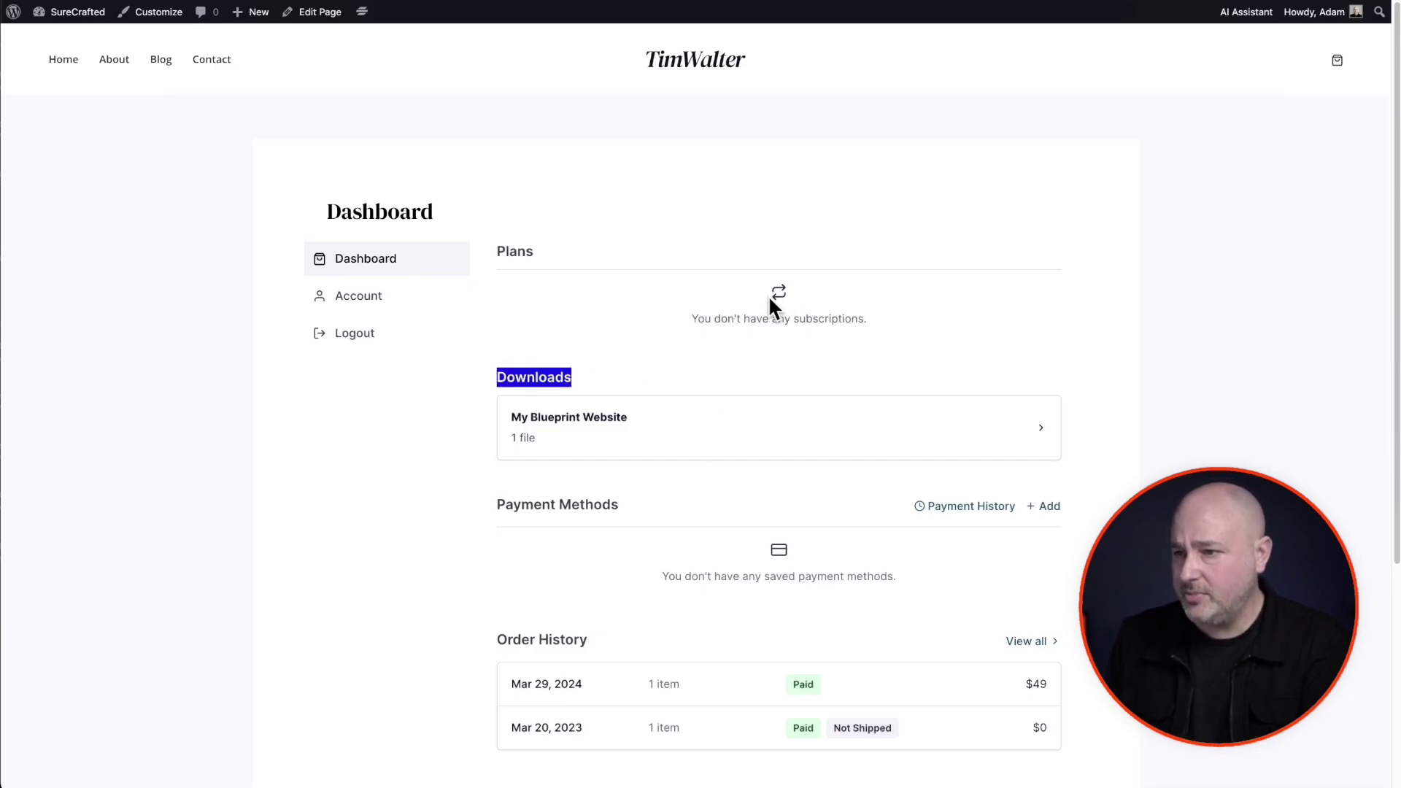
left_click(536, 375)
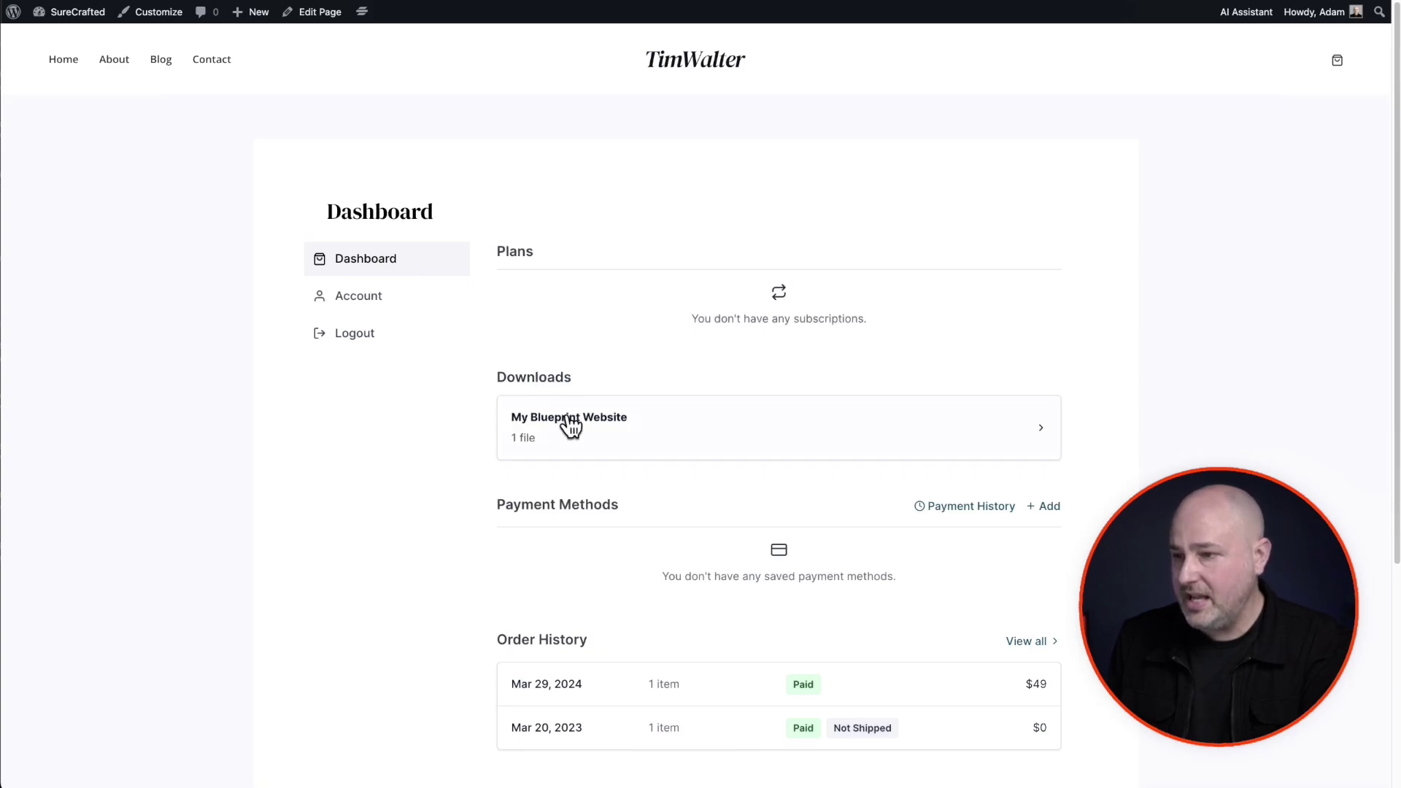
left_click(585, 443)
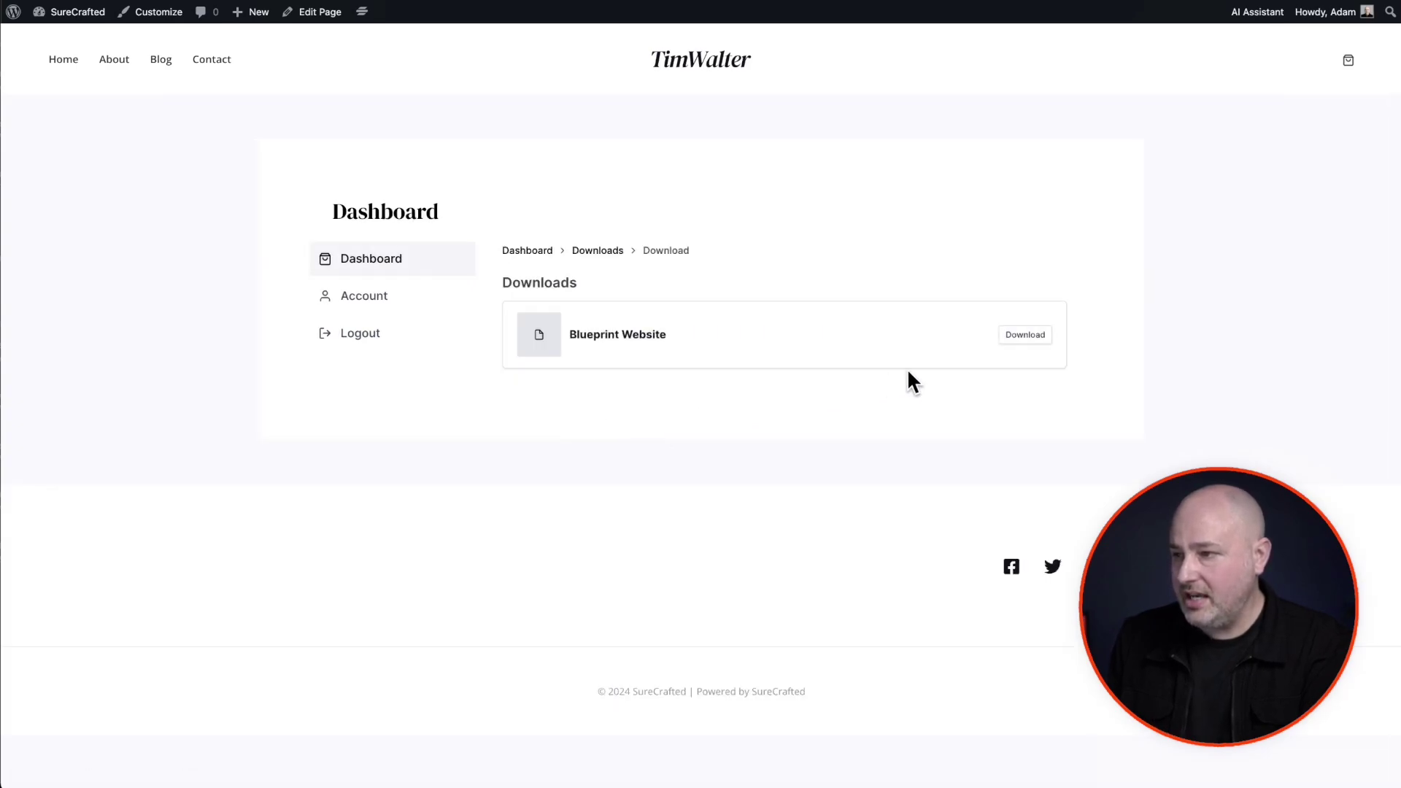
left_click(1024, 336)
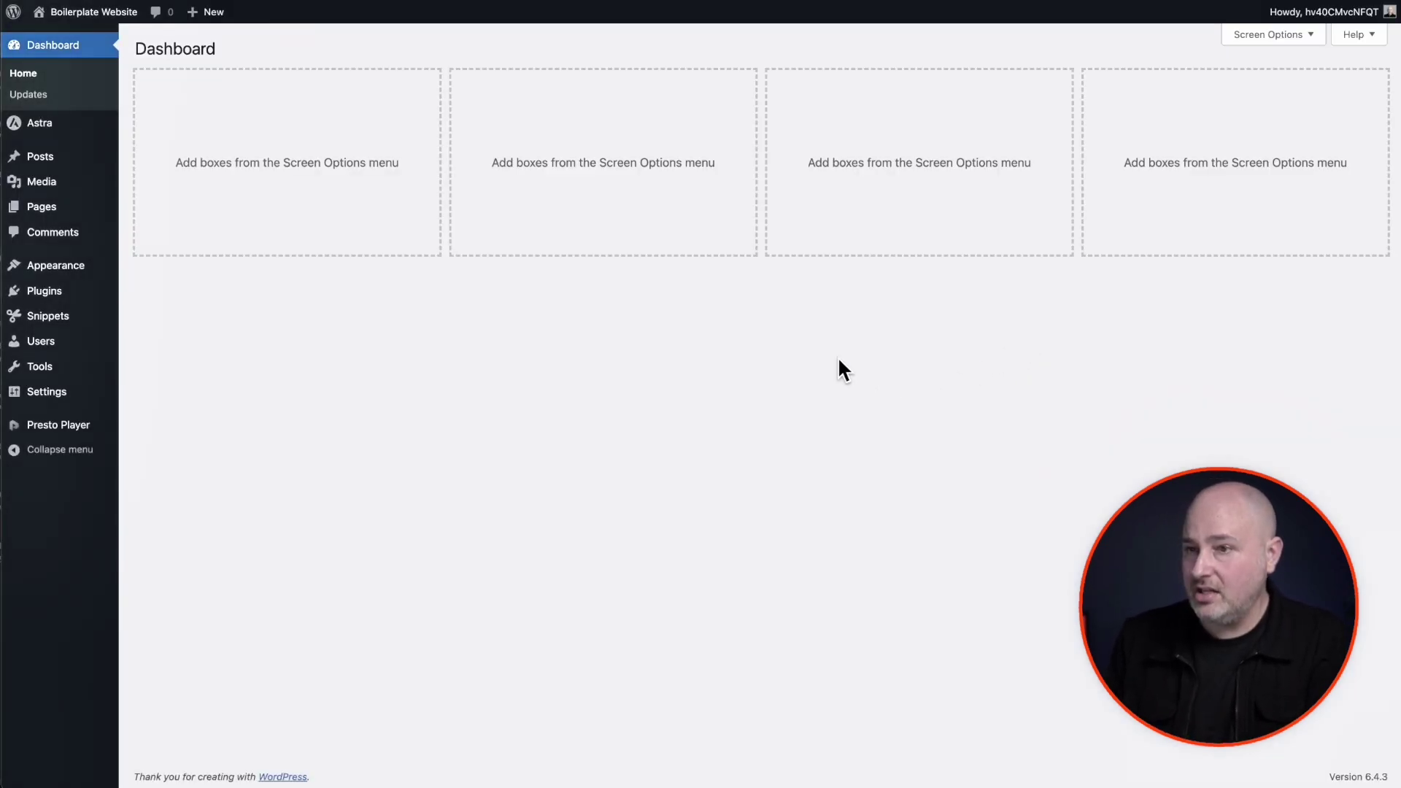
- Check the new Boilerplate Website's Posts list, which shows no posts
left_click(85, 164)
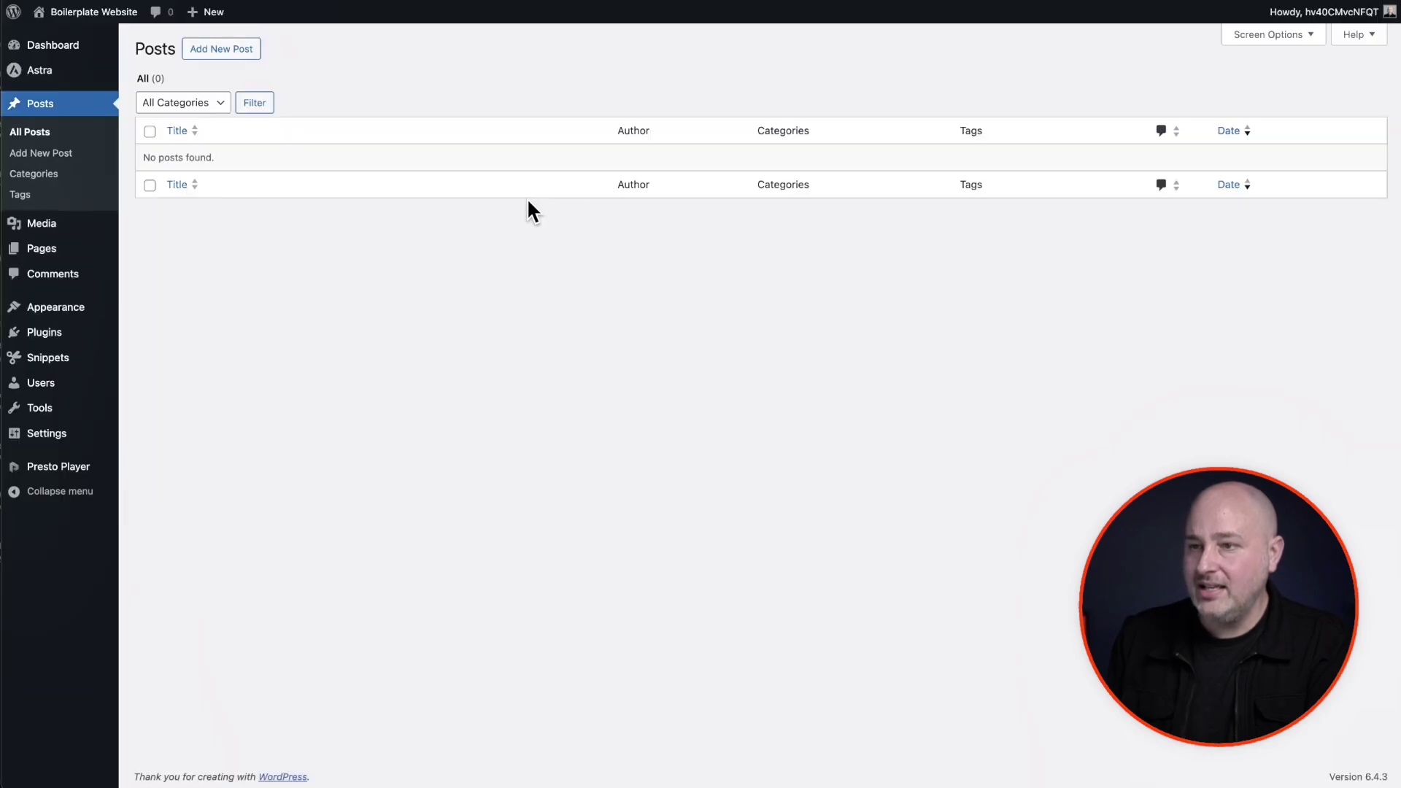